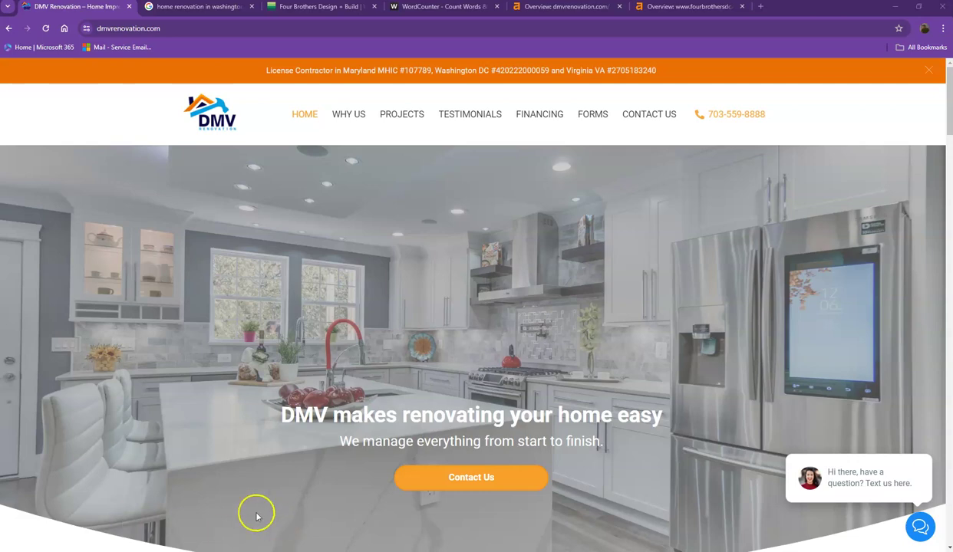
Look over the Four Brothers Design + Build home page, including its hero images, introductory text and service categories
{"action": "scroll", "coordinate": [290, 322], "scroll_direction": "down", "scroll_amount": 4}
{"action": "left_click", "coordinate": [293, 12]}
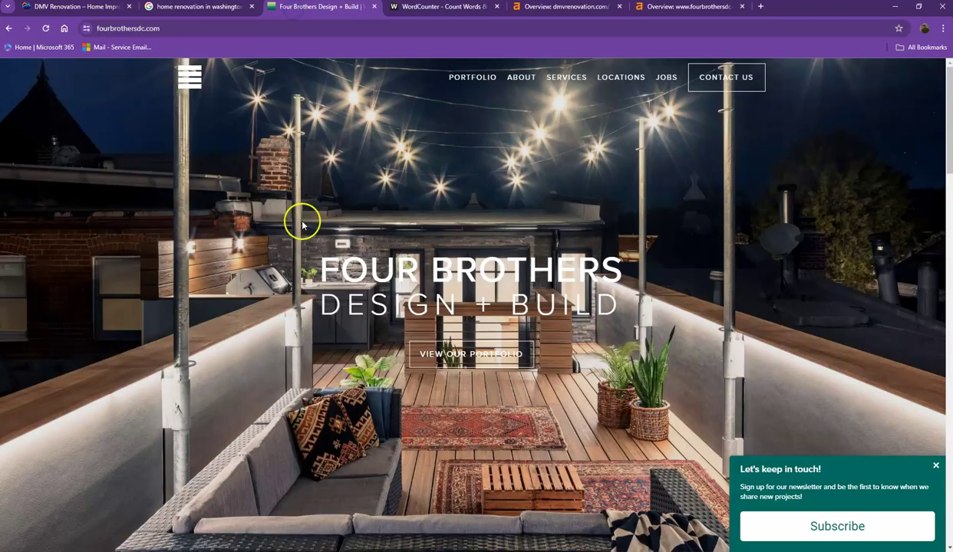
{"action": "scroll", "coordinate": [304, 224], "scroll_direction": "down", "scroll_amount": 3}
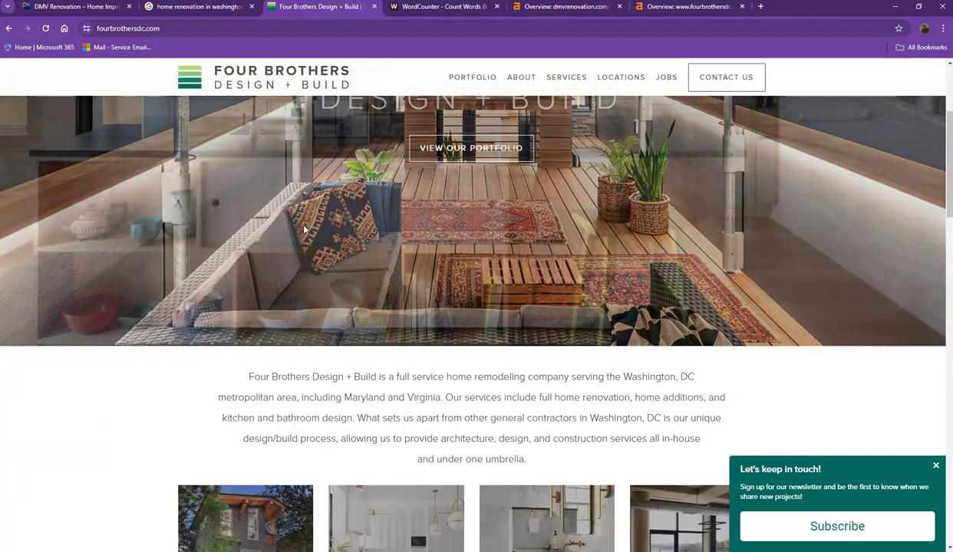
{"action": "scroll", "coordinate": [304, 228], "scroll_direction": "up", "scroll_amount": 2}
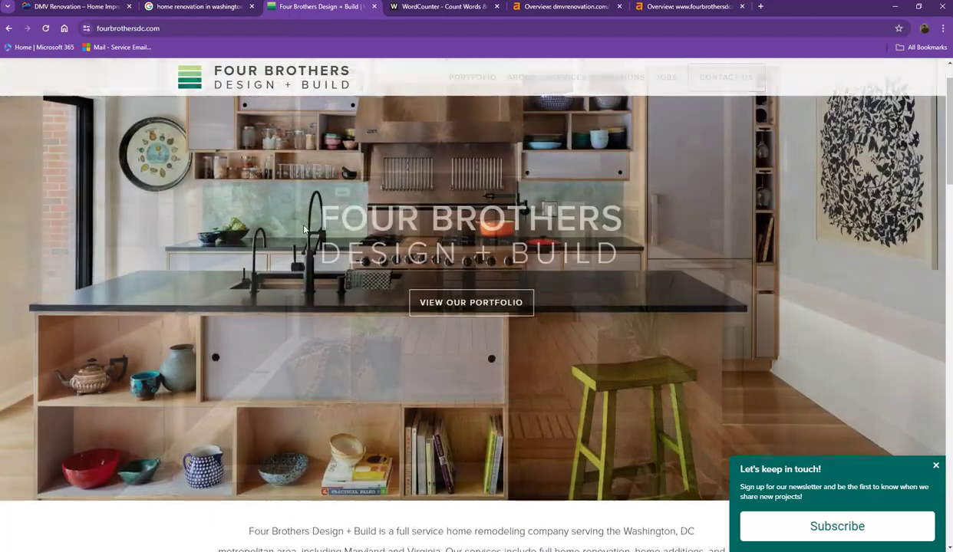
{"action": "scroll", "coordinate": [304, 230], "scroll_direction": "down", "scroll_amount": 5}
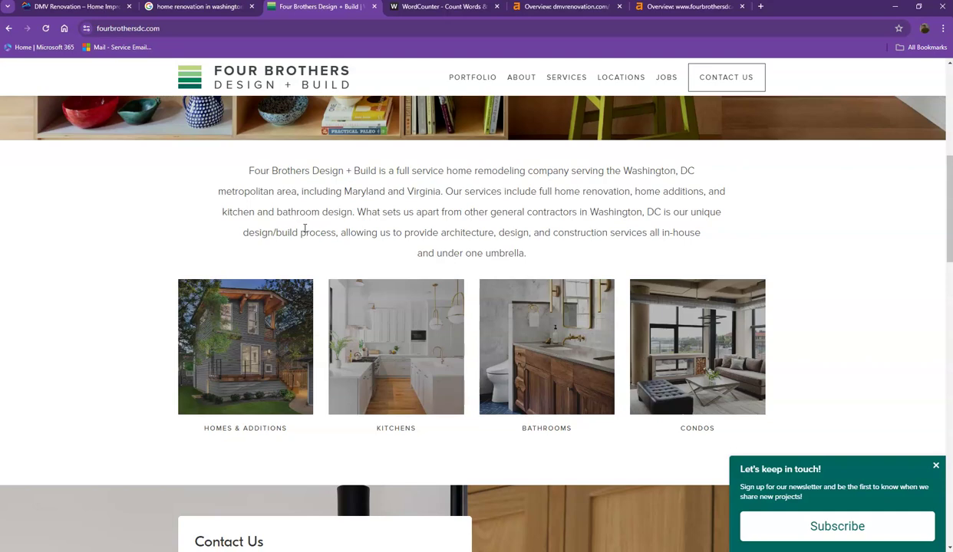
{"action": "scroll", "coordinate": [305, 229], "scroll_direction": "up", "scroll_amount": 6}
Examine the whole DMV Renovation home page, from the hero banner and awards through the service sections to the footer
{"action": "left_click", "coordinate": [68, 7]}
{"action": "scroll", "coordinate": [230, 238], "scroll_direction": "up", "scroll_amount": 4}
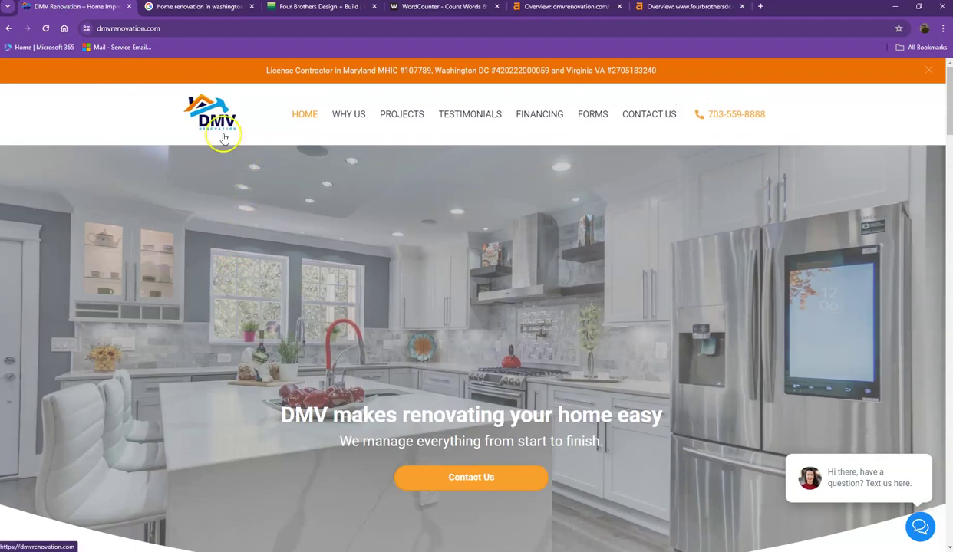
{"action": "scroll", "coordinate": [282, 221], "scroll_direction": "down", "scroll_amount": 8}
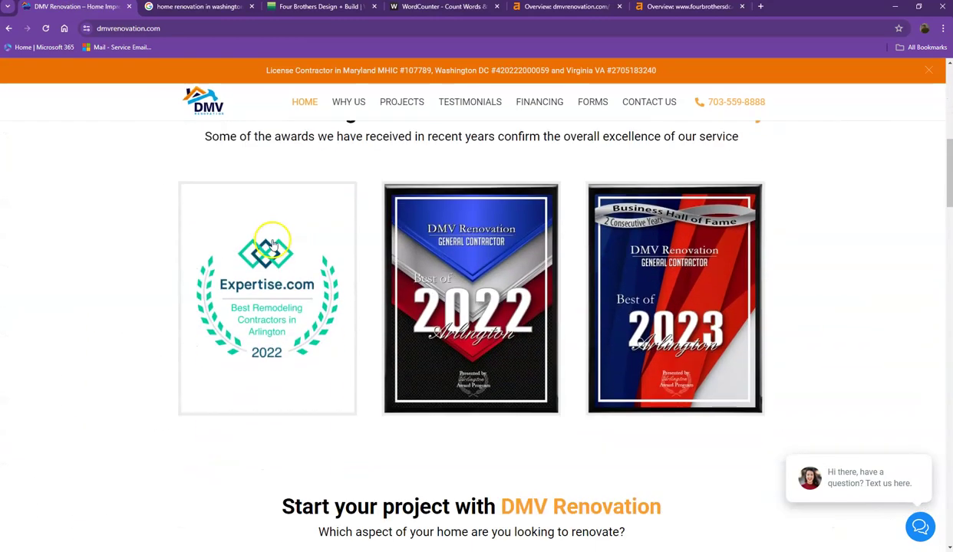
{"action": "scroll", "coordinate": [268, 244], "scroll_direction": "down", "scroll_amount": 4}
{"action": "scroll", "coordinate": [262, 237], "scroll_direction": "down", "scroll_amount": 2}
{"action": "scroll", "coordinate": [260, 230], "scroll_direction": "down", "scroll_amount": 4}
{"action": "scroll", "coordinate": [311, 240], "scroll_direction": "down", "scroll_amount": 3}
{"action": "scroll", "coordinate": [317, 247], "scroll_direction": "down", "scroll_amount": 8}
{"action": "scroll", "coordinate": [319, 254], "scroll_direction": "up", "scroll_amount": 1}
{"action": "scroll", "coordinate": [514, 270], "scroll_direction": "down", "scroll_amount": 1}
{"action": "scroll", "coordinate": [548, 269], "scroll_direction": "down", "scroll_amount": 3}
{"action": "scroll", "coordinate": [493, 272], "scroll_direction": "down", "scroll_amount": 5}
{"action": "scroll", "coordinate": [480, 277], "scroll_direction": "up", "scroll_amount": 2}
{"action": "scroll", "coordinate": [478, 275], "scroll_direction": "down", "scroll_amount": 5}
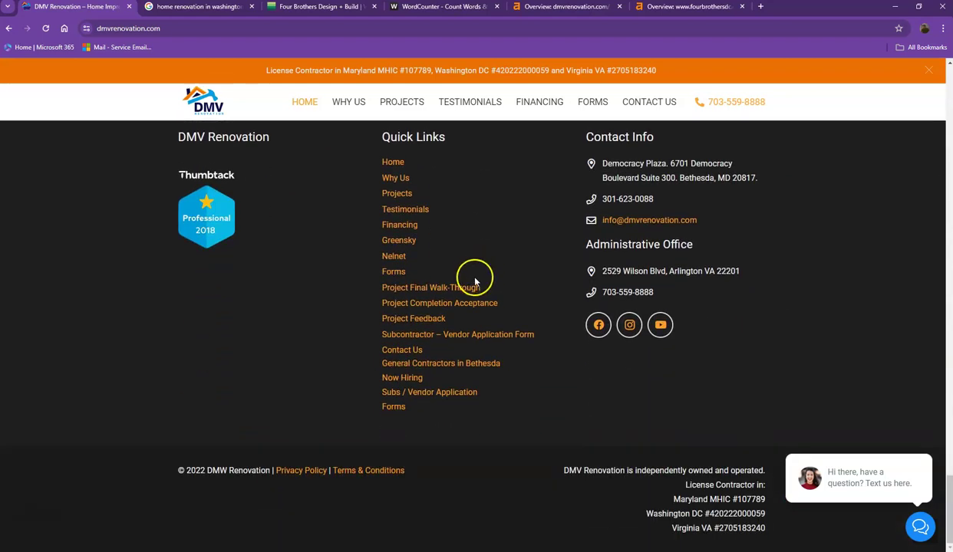
{"action": "scroll", "coordinate": [474, 278], "scroll_direction": "up", "scroll_amount": 8}
{"action": "scroll", "coordinate": [474, 282], "scroll_direction": "up", "scroll_amount": 10}
{"action": "scroll", "coordinate": [463, 308], "scroll_direction": "up", "scroll_amount": 2}
{"action": "scroll", "coordinate": [458, 307], "scroll_direction": "up", "scroll_amount": 5}
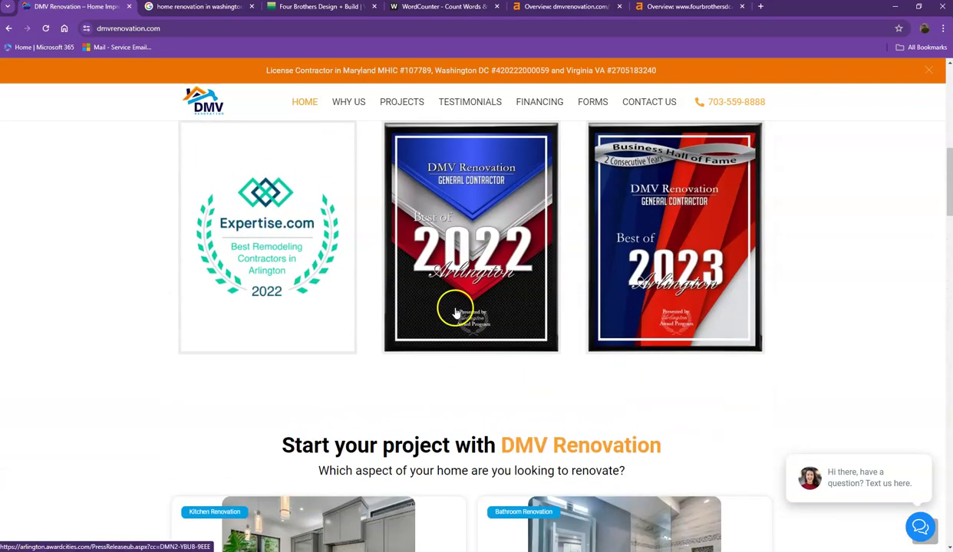
{"action": "scroll", "coordinate": [452, 309], "scroll_direction": "up", "scroll_amount": 4}
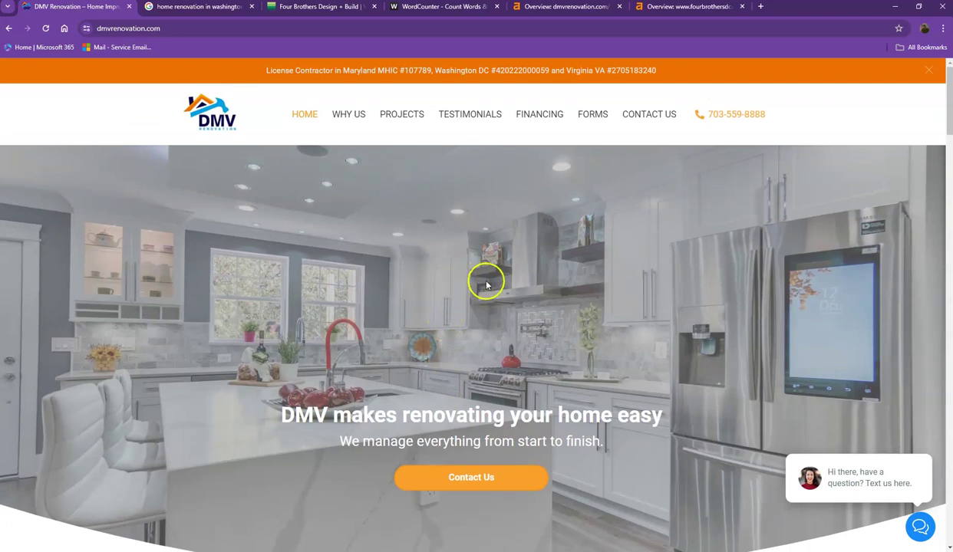
Copy all text of the DMV Renovation home page into WordCounter and check its word count and keyword density
{"action": "scroll", "coordinate": [487, 283], "scroll_direction": "down", "scroll_amount": 3}
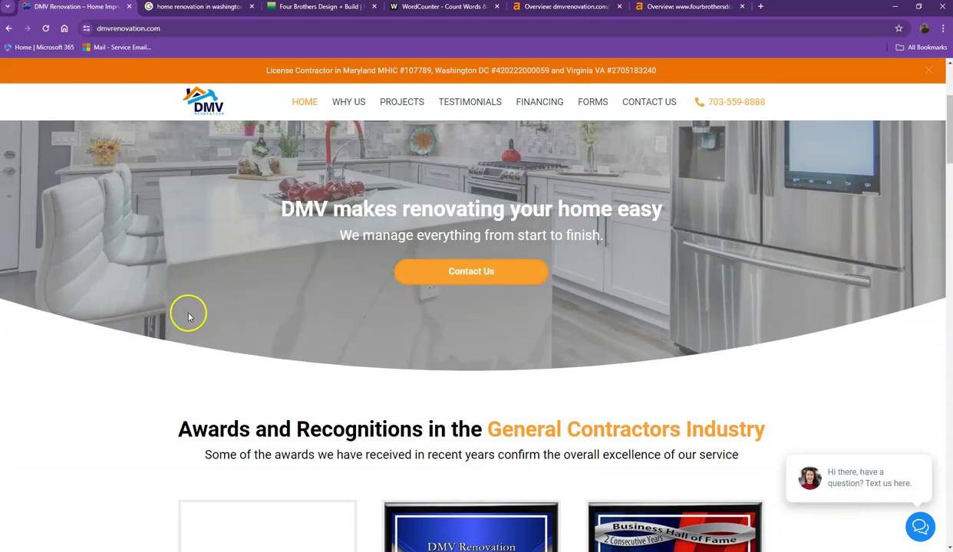
{"action": "key", "text": "ctrl+a"}
{"action": "left_click", "coordinate": [418, 10]}
{"action": "left_click", "coordinate": [365, 201]}
{"action": "key", "text": "ctrl+v"}
{"action": "scroll", "coordinate": [326, 257], "scroll_direction": "up", "scroll_amount": 20}
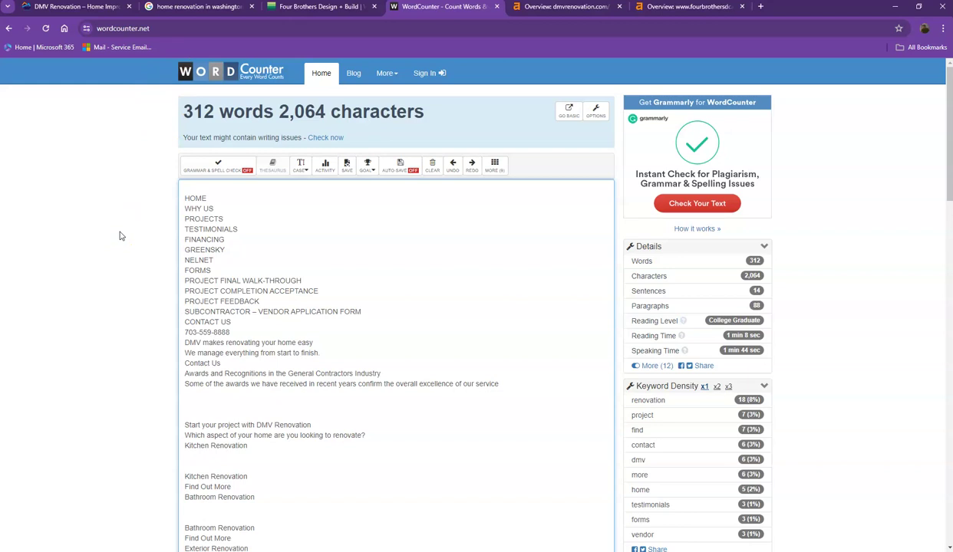
{"action": "scroll", "coordinate": [365, 270], "scroll_direction": "down", "scroll_amount": 2}
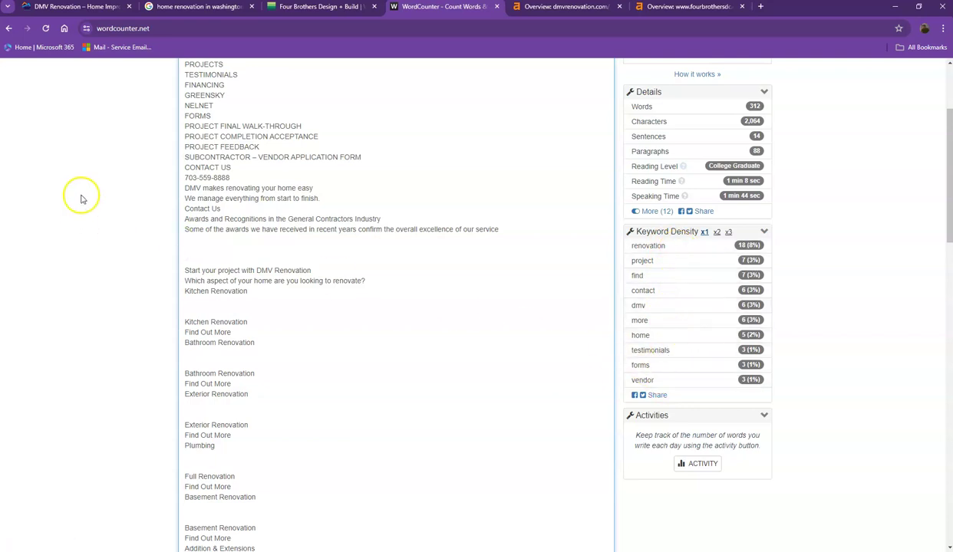
Review the Google results for "home renovation in washington dc", covering both the business listings and the organic results
{"action": "left_click", "coordinate": [75, 12]}
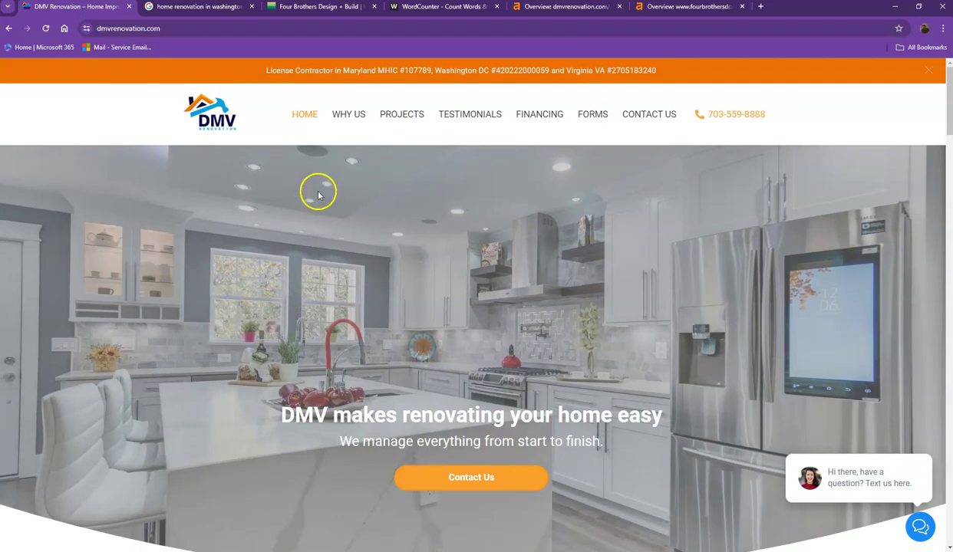
{"action": "left_click", "coordinate": [196, 9]}
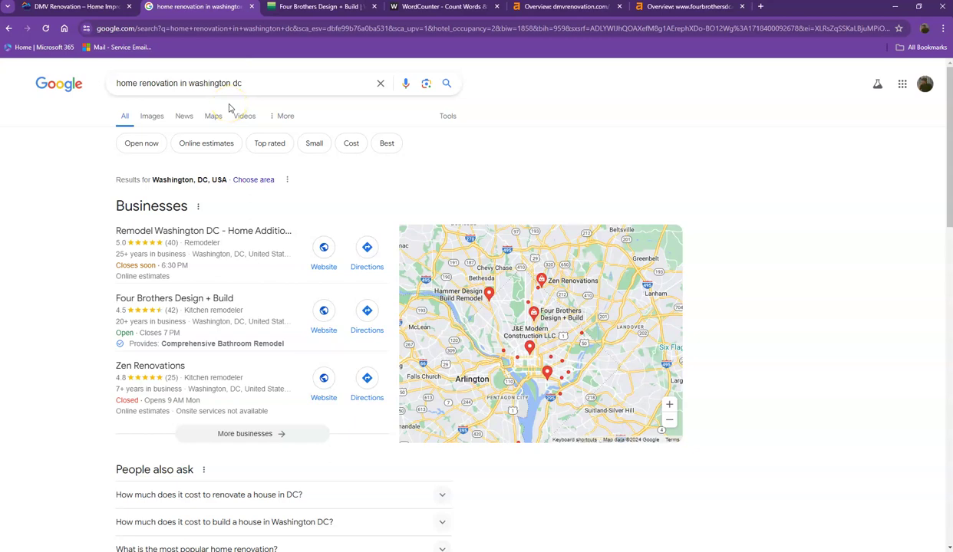
{"action": "mouse_move", "coordinate": [221, 302]}
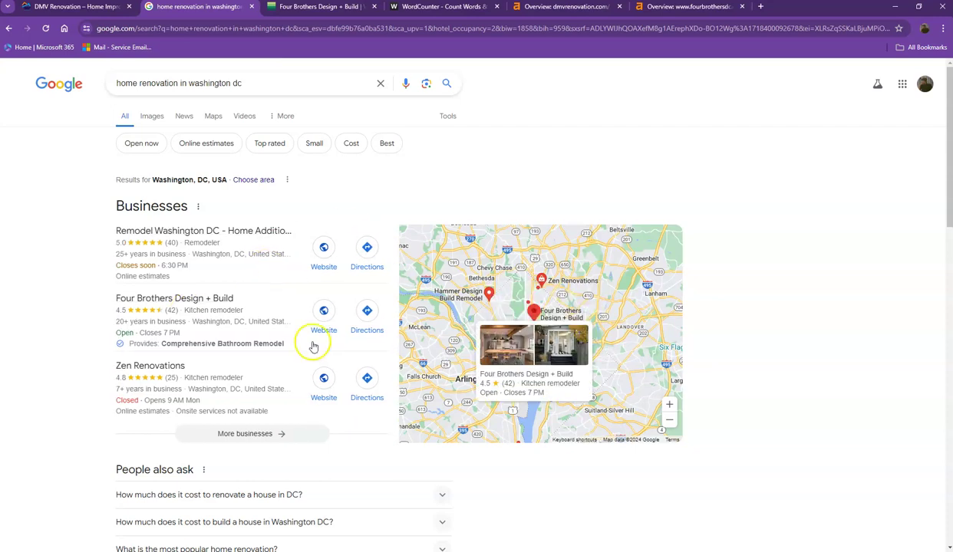
{"action": "mouse_move", "coordinate": [125, 329]}
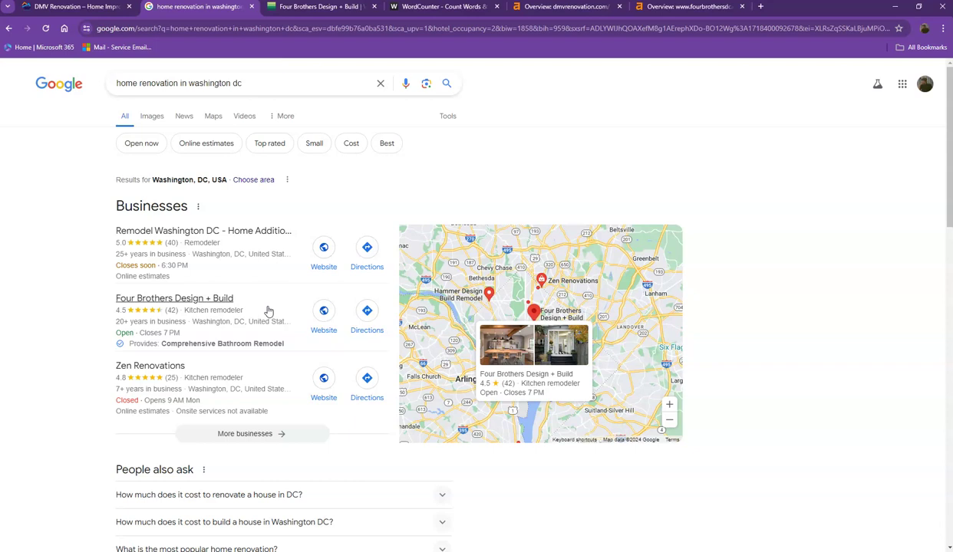
{"action": "mouse_move", "coordinate": [228, 276]}
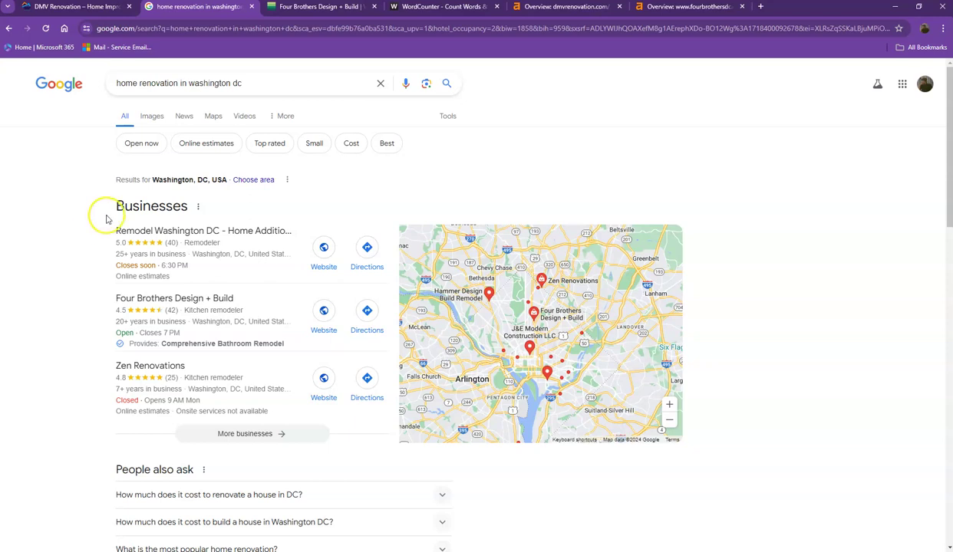
{"action": "mouse_move", "coordinate": [160, 234]}
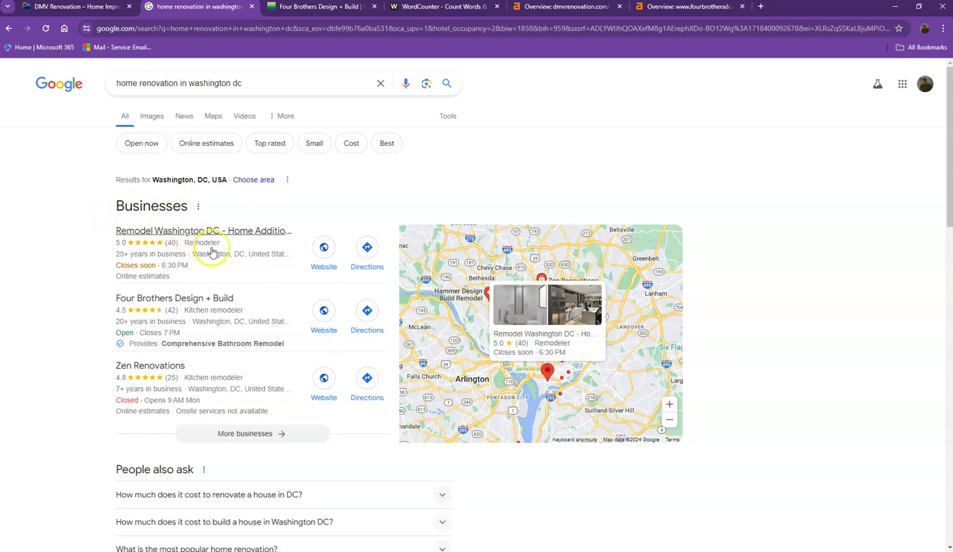
{"action": "scroll", "coordinate": [213, 252], "scroll_direction": "down", "scroll_amount": 3}
{"action": "scroll", "coordinate": [214, 255], "scroll_direction": "down", "scroll_amount": 2}
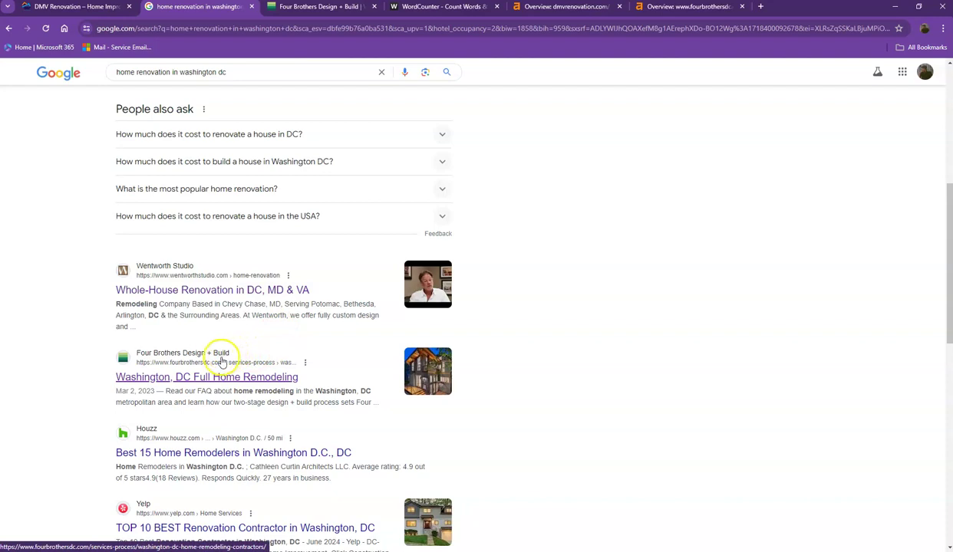
{"action": "scroll", "coordinate": [180, 362], "scroll_direction": "down", "scroll_amount": 1}
{"action": "scroll", "coordinate": [180, 336], "scroll_direction": "down", "scroll_amount": 3}
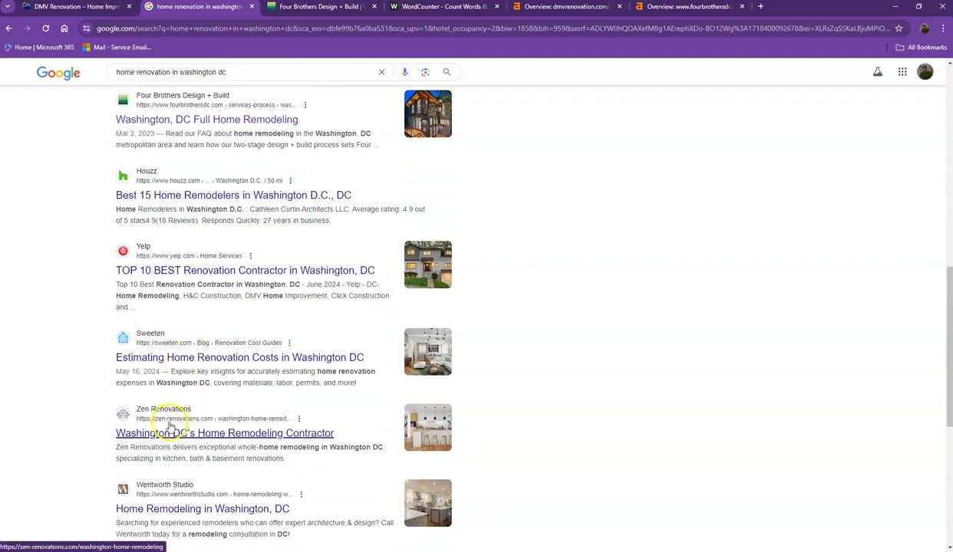
{"action": "scroll", "coordinate": [170, 434], "scroll_direction": "down", "scroll_amount": 2}
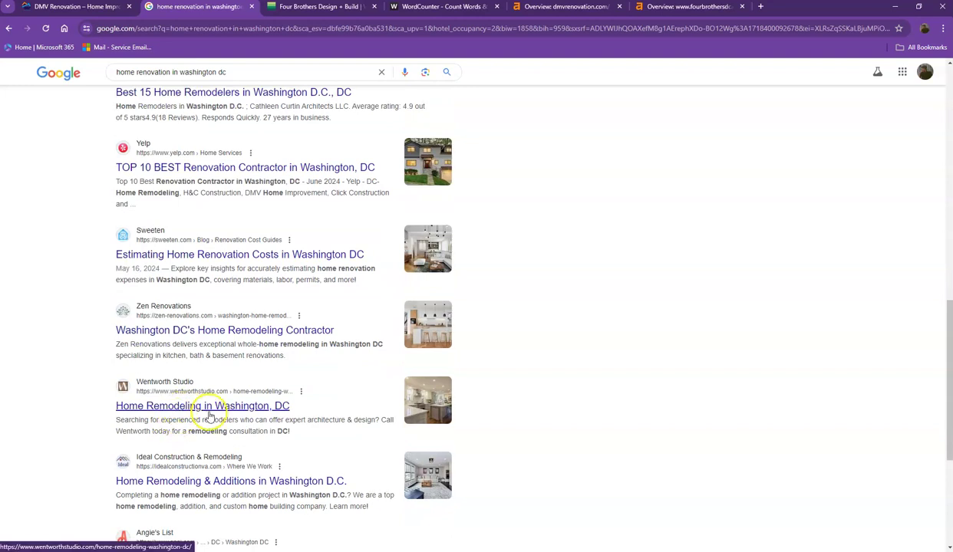
{"action": "scroll", "coordinate": [149, 453], "scroll_direction": "up", "scroll_amount": 5}
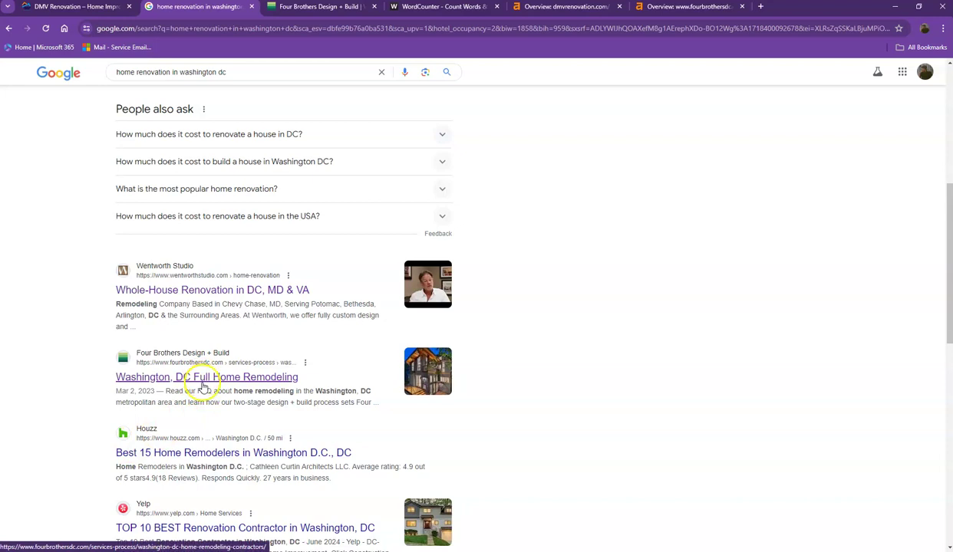
{"action": "scroll", "coordinate": [206, 383], "scroll_direction": "up", "scroll_amount": 3}
{"action": "scroll", "coordinate": [234, 330], "scroll_direction": "down", "scroll_amount": 3}
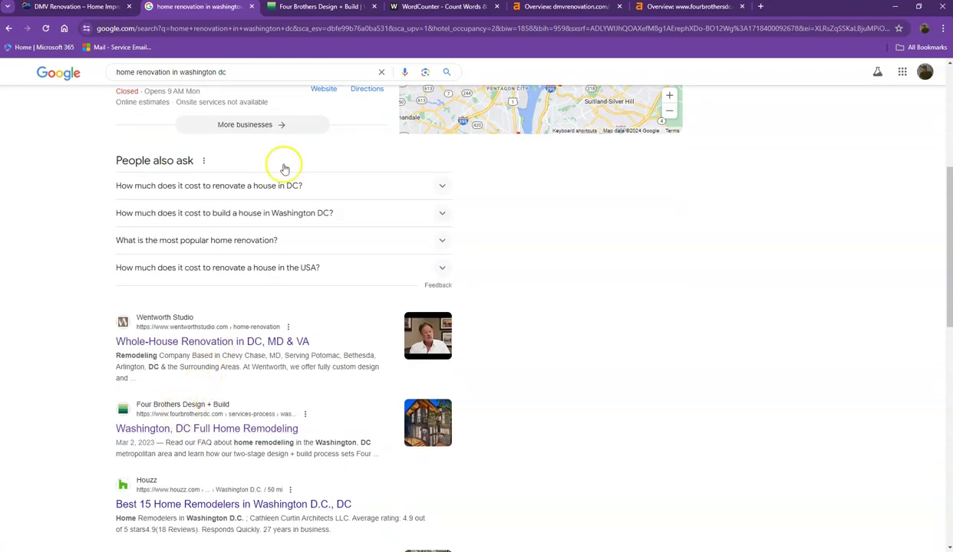
Examine the Four Brothers home page's written content, contact form and footer
{"action": "left_click", "coordinate": [321, 8]}
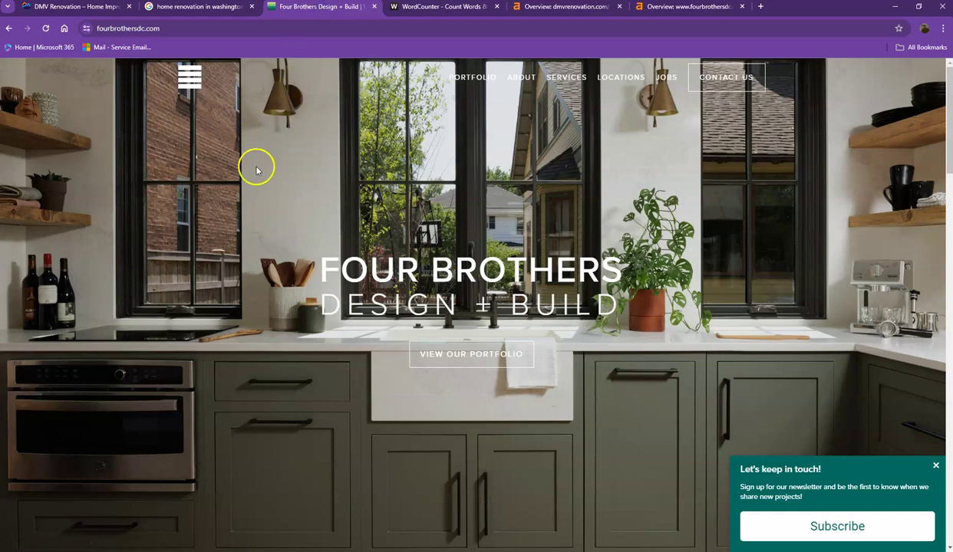
{"action": "scroll", "coordinate": [303, 241], "scroll_direction": "down", "scroll_amount": 6}
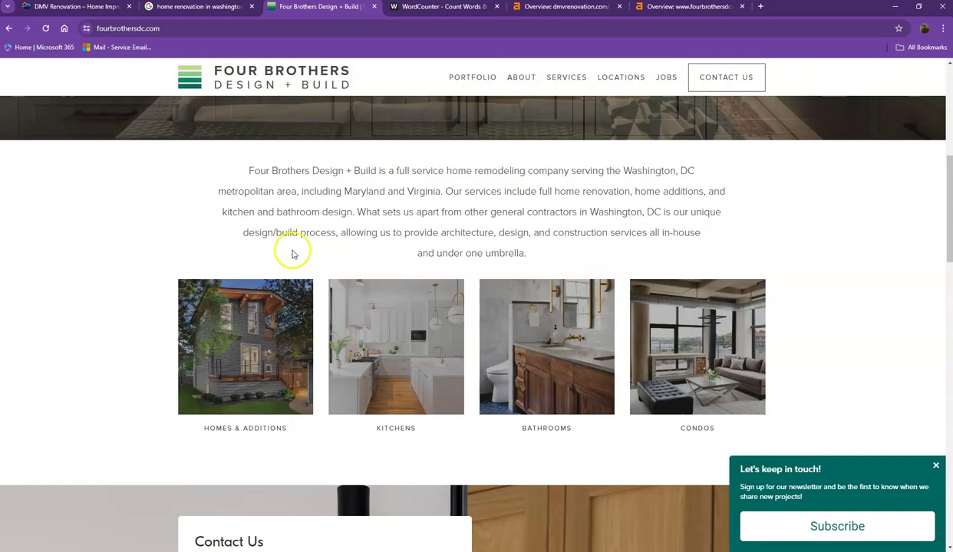
{"action": "scroll", "coordinate": [267, 248], "scroll_direction": "down", "scroll_amount": 10}
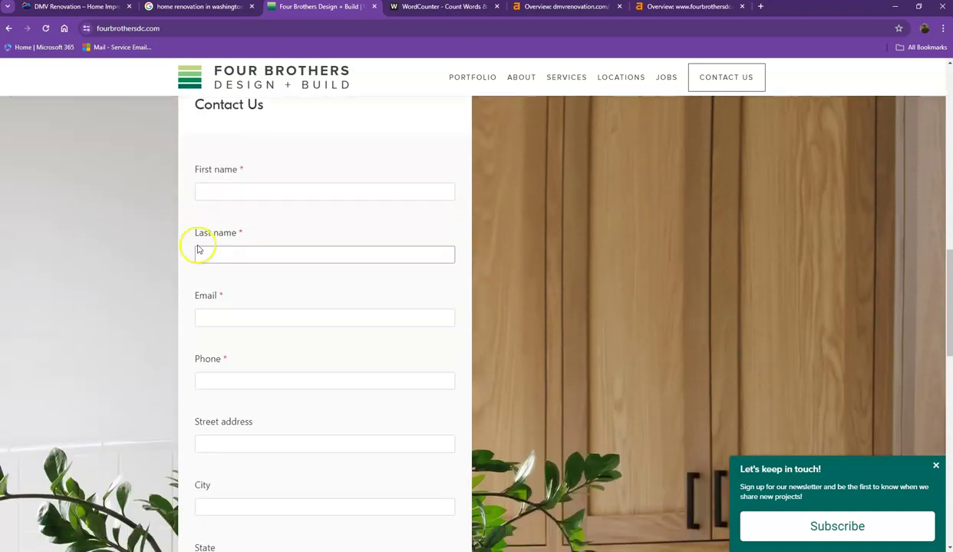
{"action": "scroll", "coordinate": [145, 243], "scroll_direction": "down", "scroll_amount": 8}
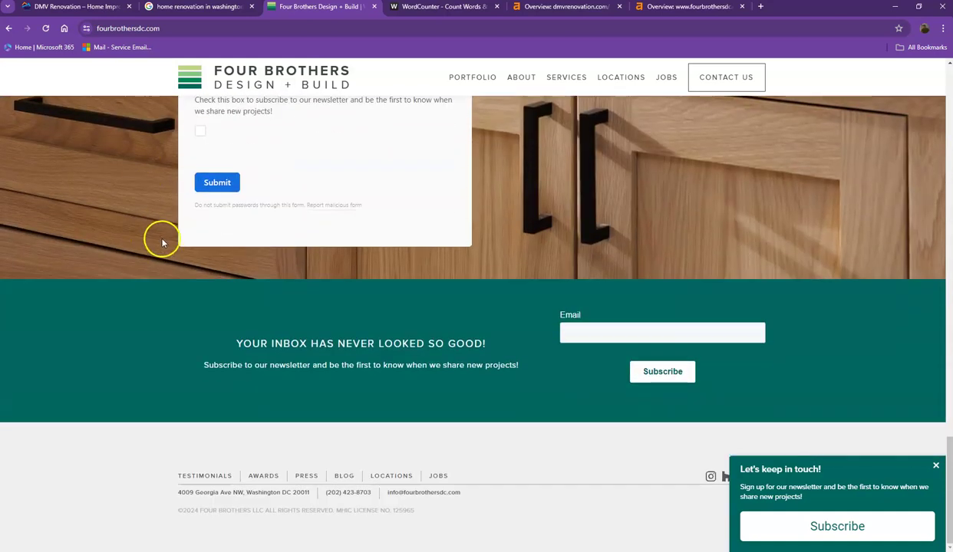
{"action": "scroll", "coordinate": [129, 240], "scroll_direction": "up", "scroll_amount": 18}
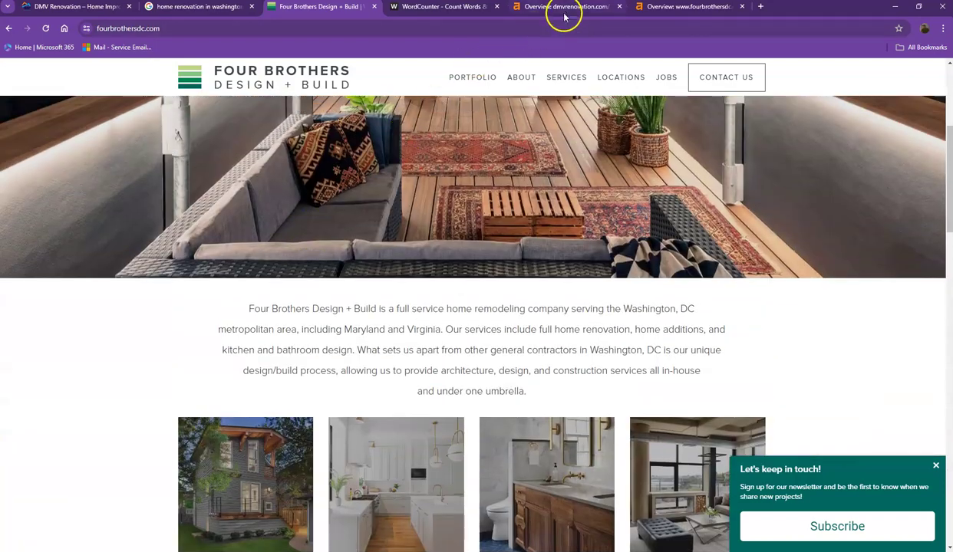
{"action": "left_click", "coordinate": [564, 8]}
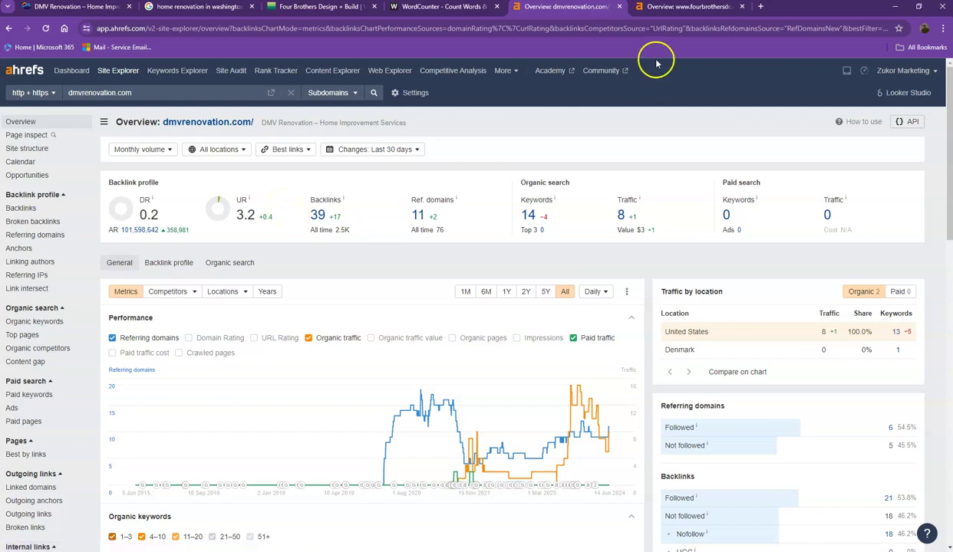
{"action": "left_click", "coordinate": [667, 11]}
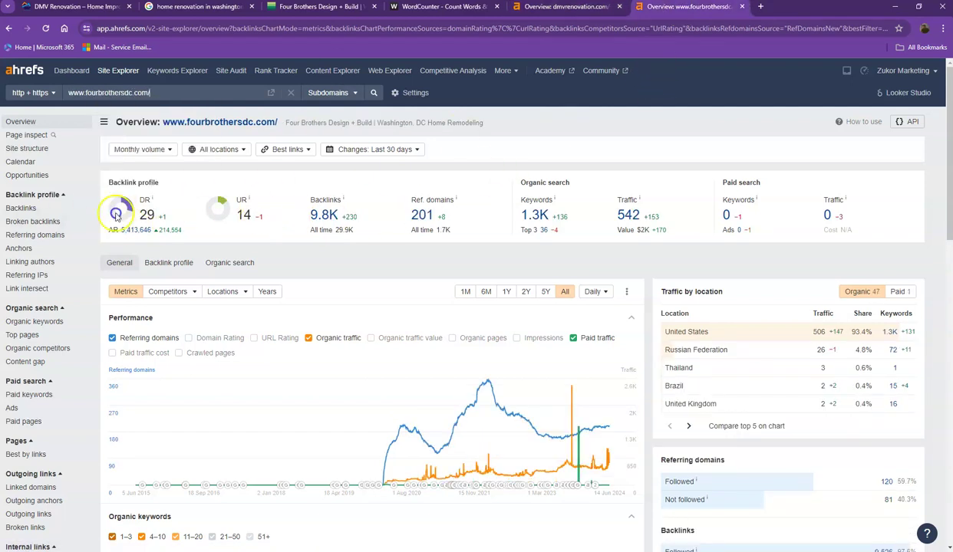
{"action": "left_click", "coordinate": [566, 9]}
{"action": "left_click", "coordinate": [659, 8]}
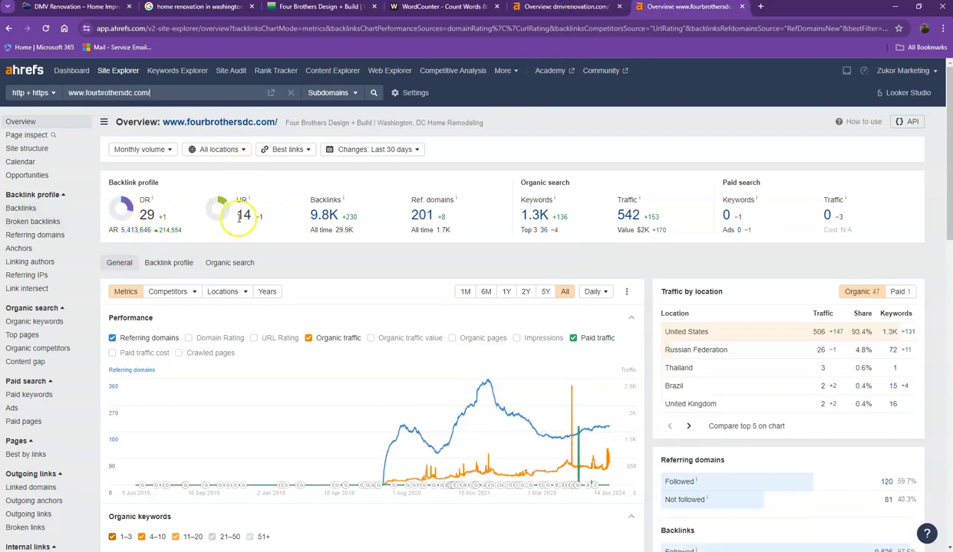
{"action": "left_click", "coordinate": [544, 8]}
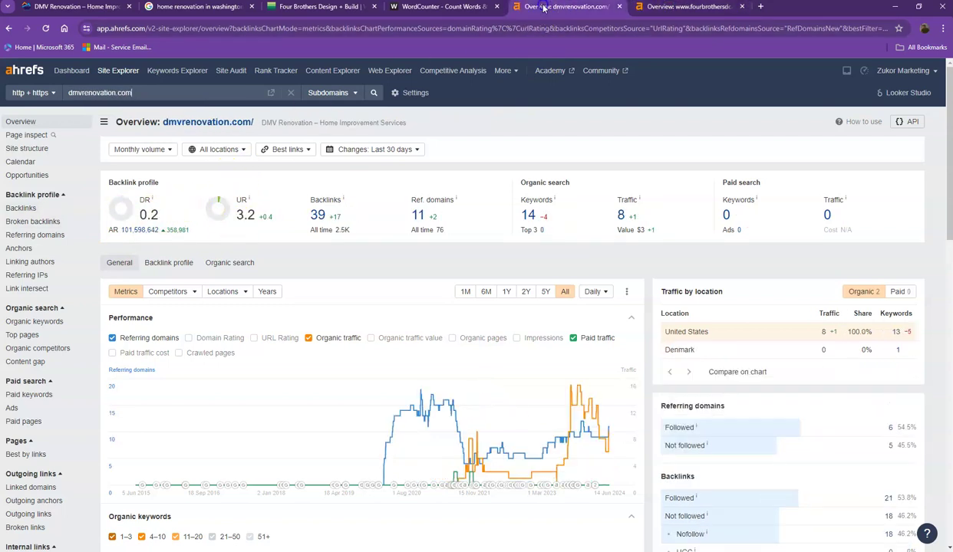
{"action": "left_click", "coordinate": [671, 9]}
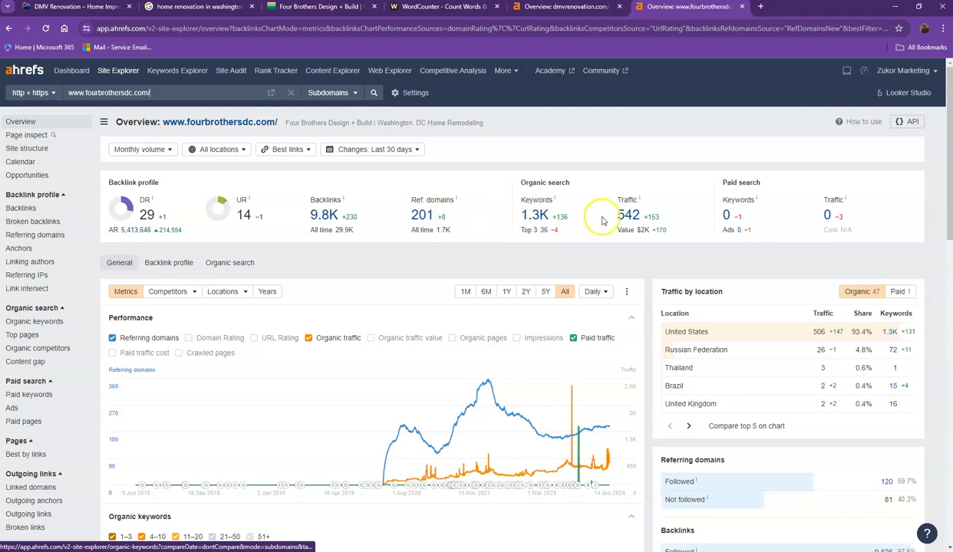
{"action": "left_click", "coordinate": [569, 8]}
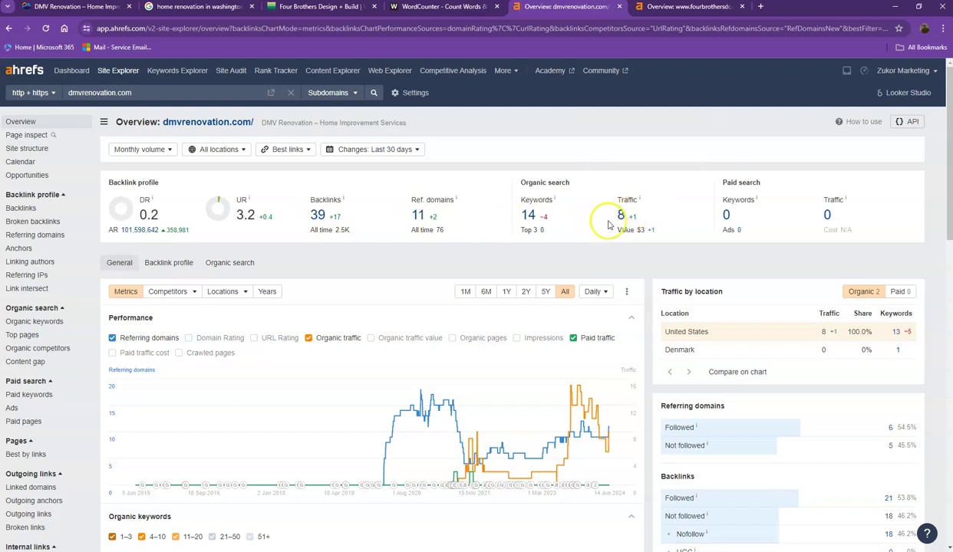
{"action": "left_click", "coordinate": [672, 10]}
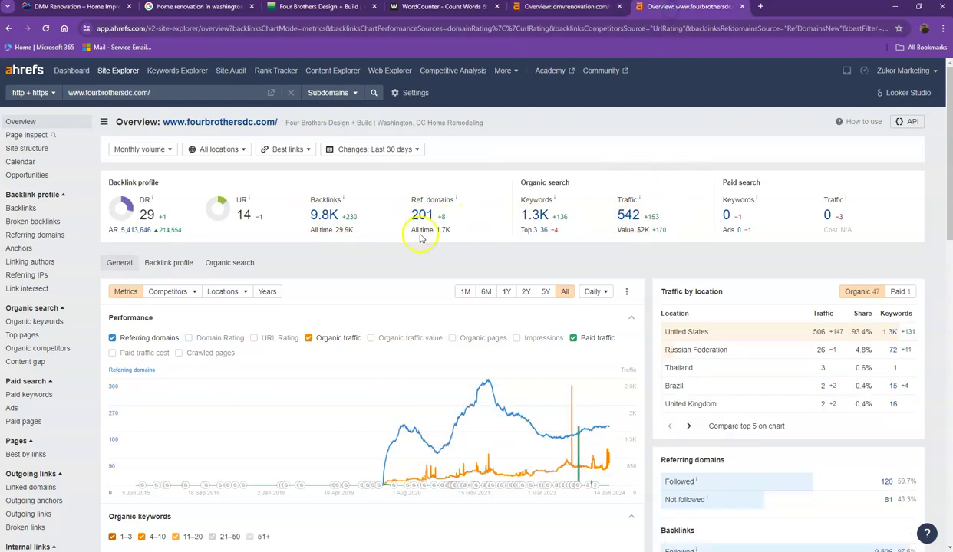
{"action": "right_click", "coordinate": [419, 215]}
{"action": "left_click", "coordinate": [445, 226]}
{"action": "right_click", "coordinate": [536, 215]}
{"action": "left_click", "coordinate": [553, 224]}
{"action": "left_click", "coordinate": [678, 7]}
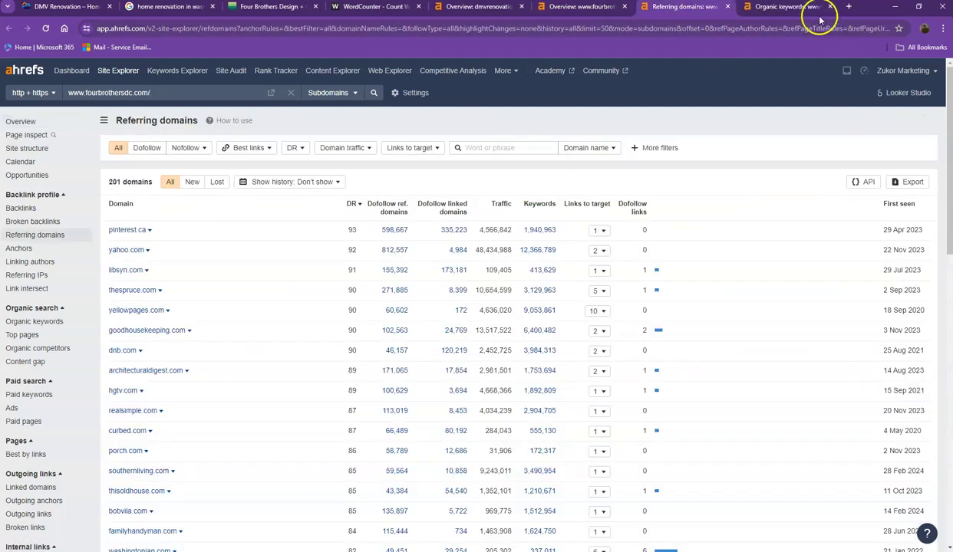
{"action": "left_click", "coordinate": [802, 14]}
{"action": "left_click", "coordinate": [689, 9]}
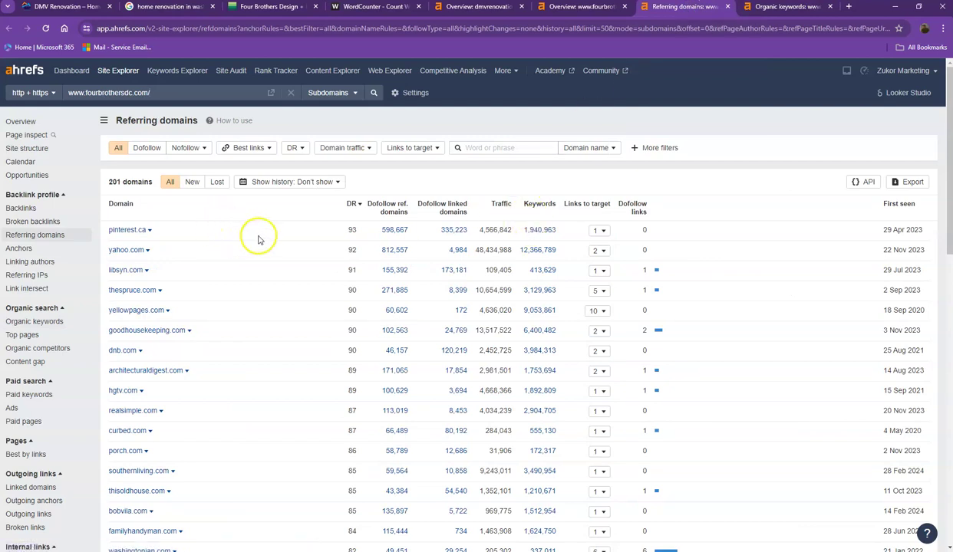
{"action": "scroll", "coordinate": [296, 234], "scroll_direction": "down", "scroll_amount": 1}
{"action": "scroll", "coordinate": [296, 234], "scroll_direction": "down", "scroll_amount": 5}
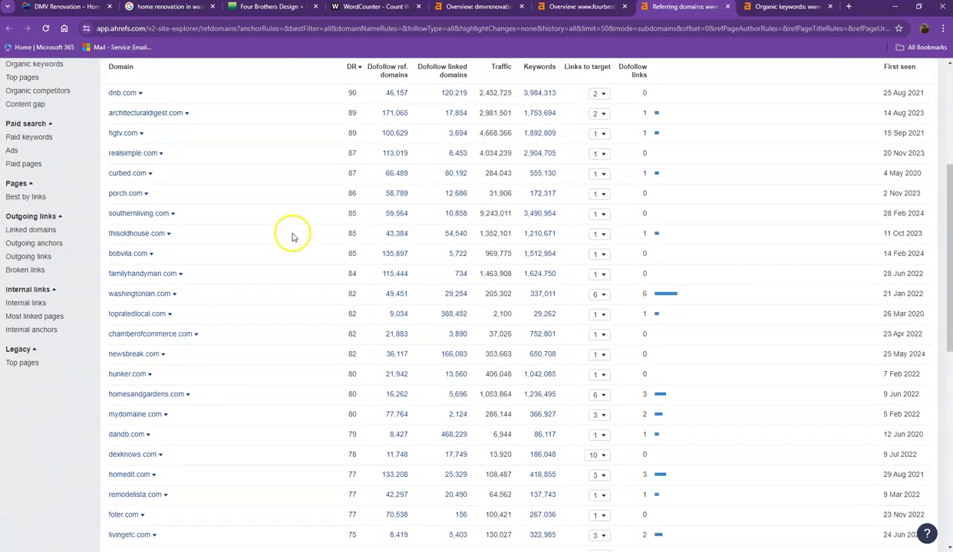
{"action": "scroll", "coordinate": [278, 262], "scroll_direction": "down", "scroll_amount": 3}
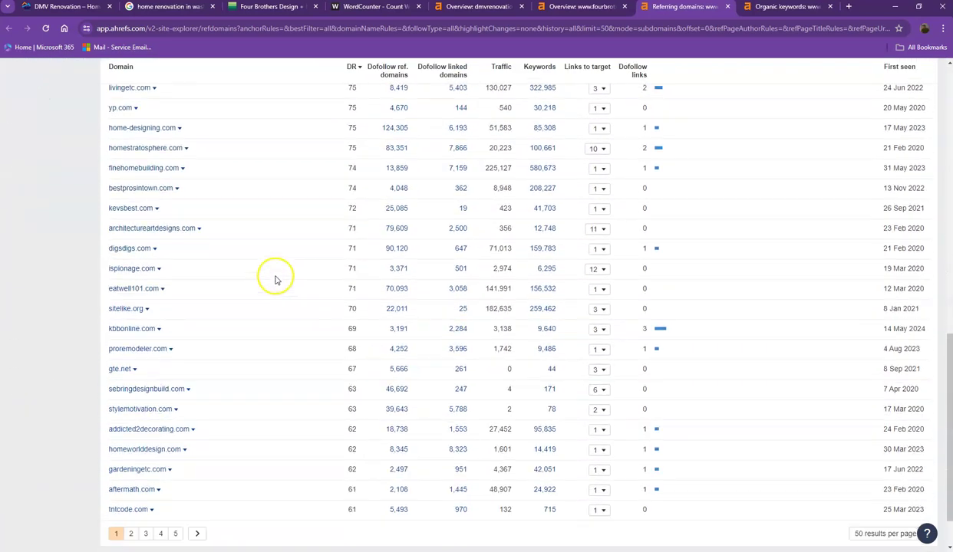
{"action": "left_click", "coordinate": [132, 477]}
{"action": "scroll", "coordinate": [251, 402], "scroll_direction": "down", "scroll_amount": 3}
{"action": "scroll", "coordinate": [258, 402], "scroll_direction": "down", "scroll_amount": 5}
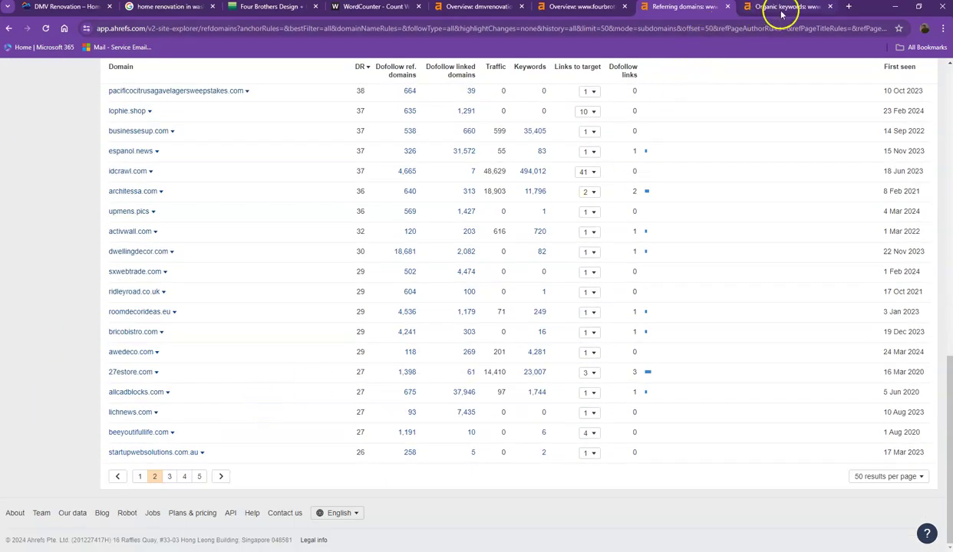
{"action": "left_click", "coordinate": [770, 19]}
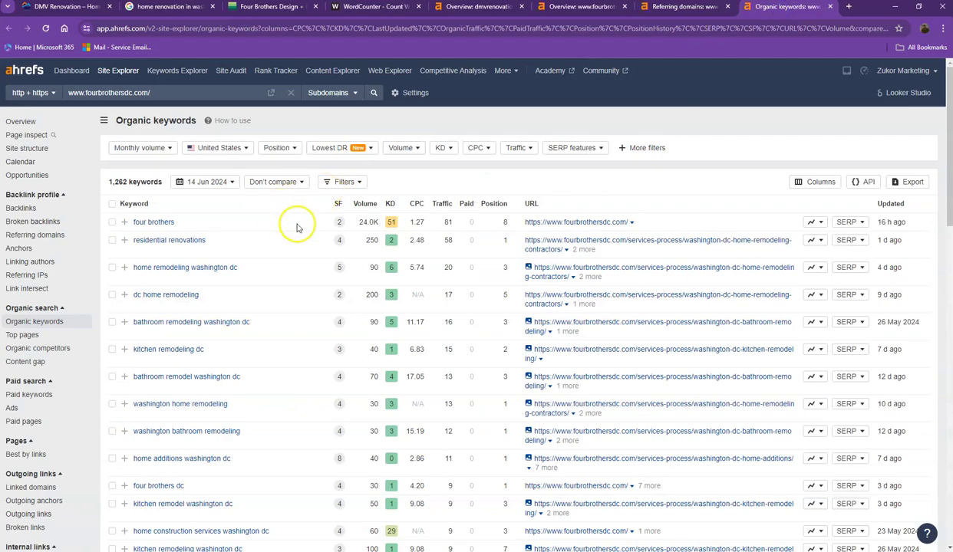
{"action": "scroll", "coordinate": [290, 226], "scroll_direction": "down", "scroll_amount": 15}
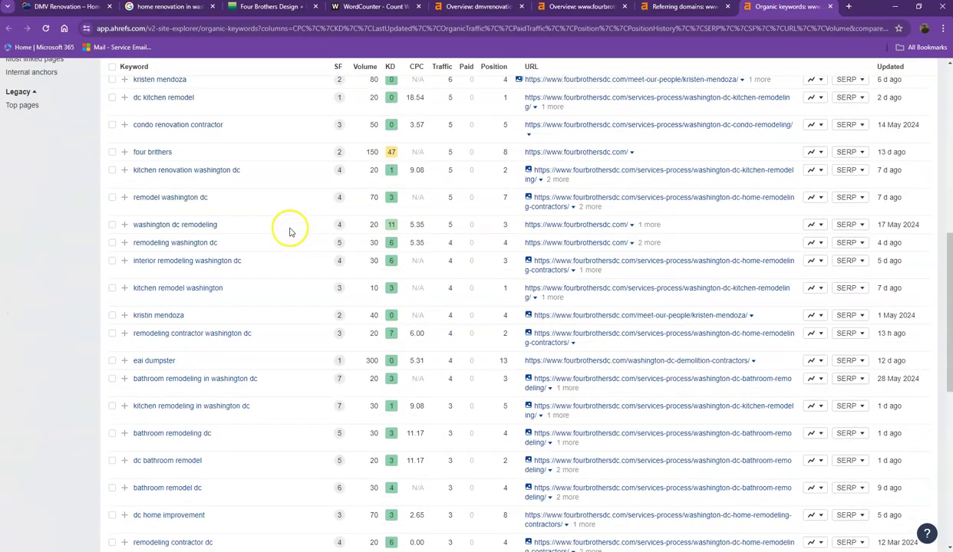
{"action": "scroll", "coordinate": [231, 406], "scroll_direction": "down", "scroll_amount": 3}
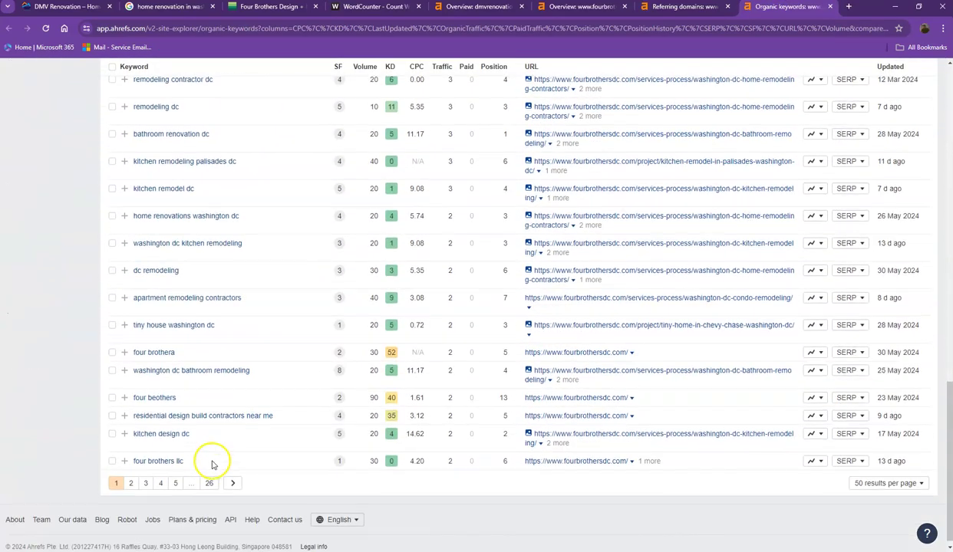
{"action": "left_click", "coordinate": [132, 483]}
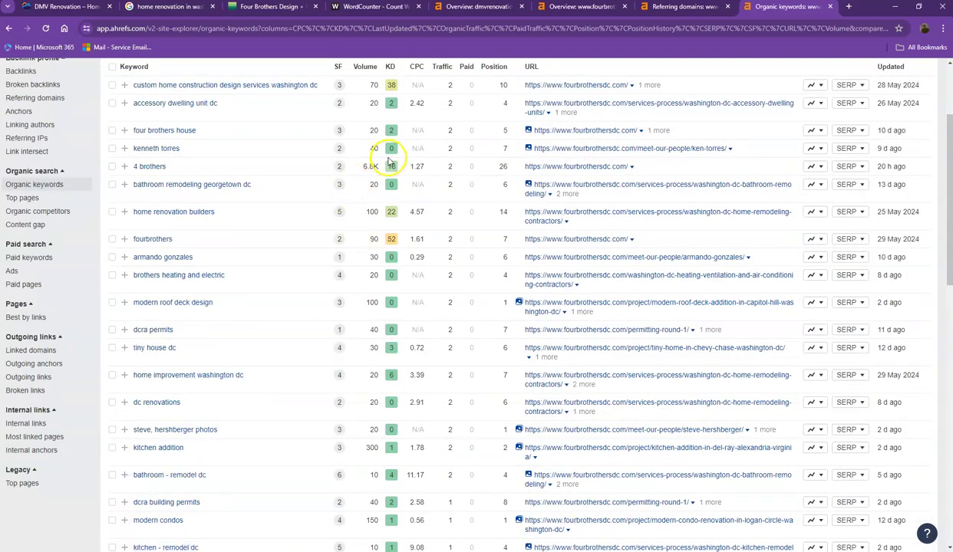
{"action": "scroll", "coordinate": [339, 231], "scroll_direction": "down", "scroll_amount": 4}
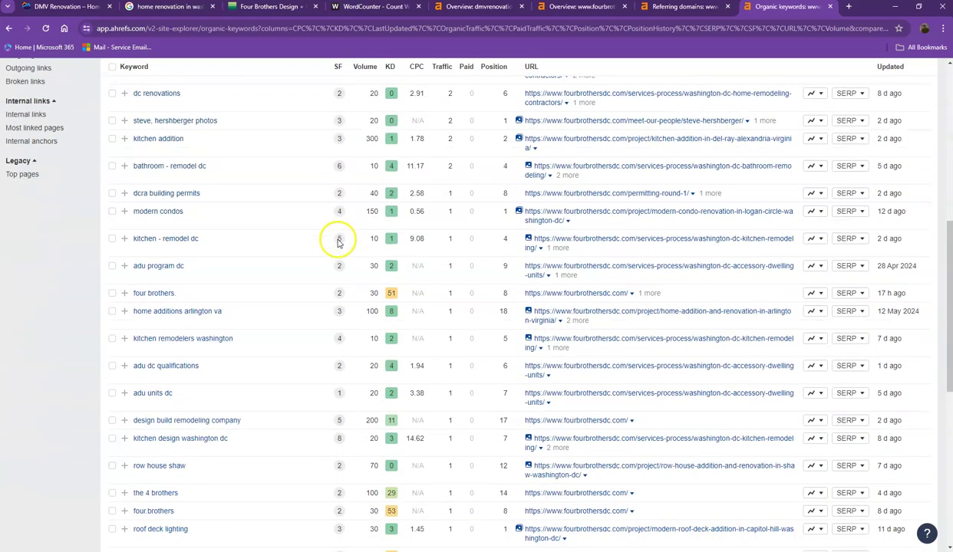
{"action": "scroll", "coordinate": [339, 245], "scroll_direction": "down", "scroll_amount": 2}
{"action": "scroll", "coordinate": [339, 256], "scroll_direction": "down", "scroll_amount": 5}
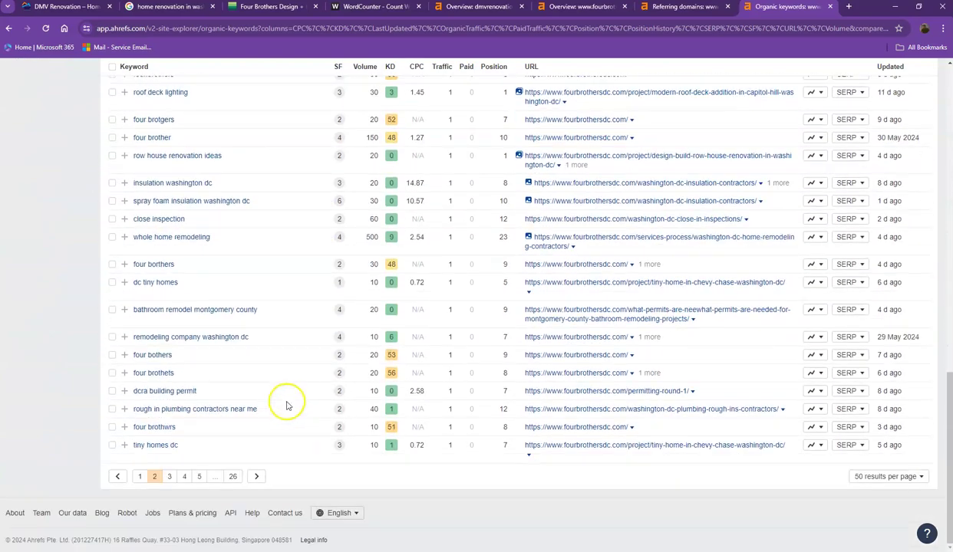
Review pages 3 and 4 of the competitor's organic keywords, and close the keywords and referring domains reports
{"action": "left_click", "coordinate": [170, 473]}
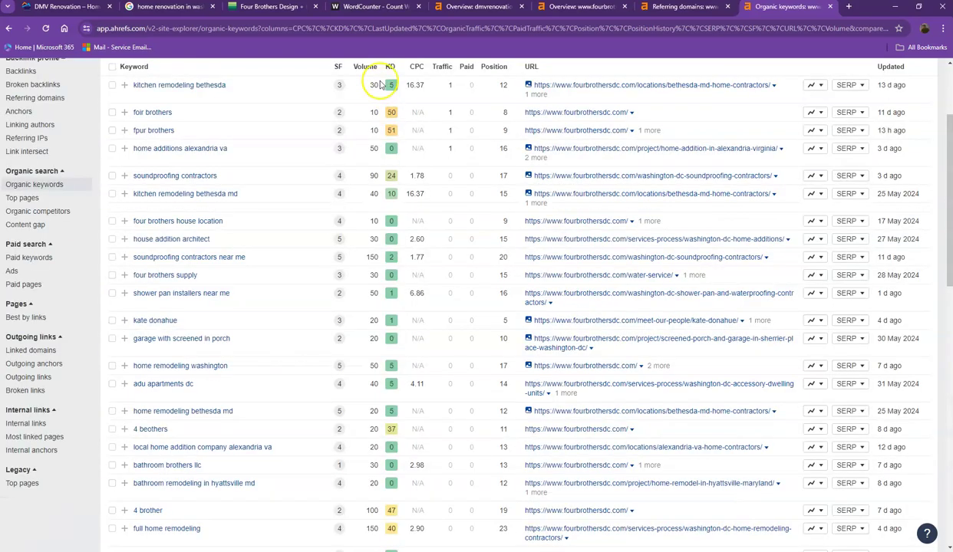
{"action": "scroll", "coordinate": [373, 301], "scroll_direction": "down", "scroll_amount": 5}
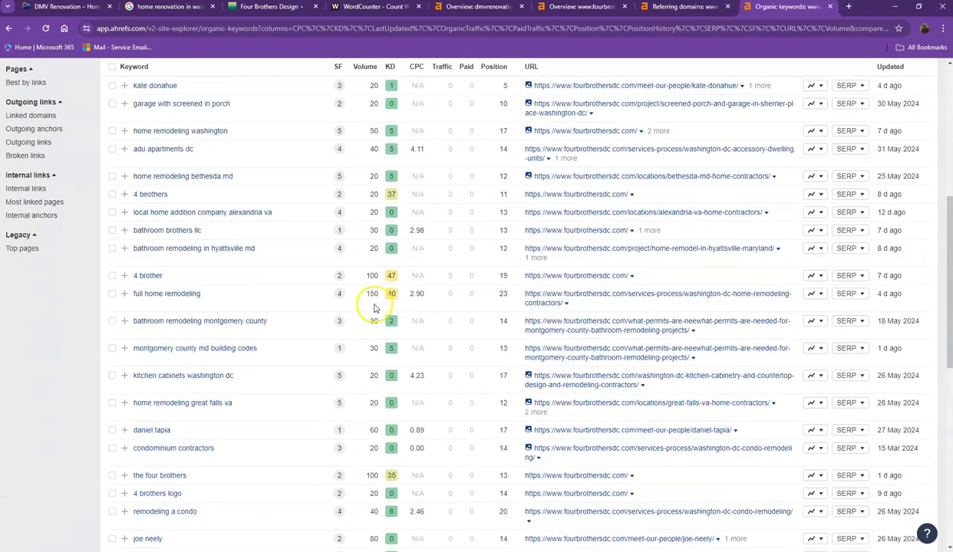
{"action": "scroll", "coordinate": [244, 337], "scroll_direction": "down", "scroll_amount": 7}
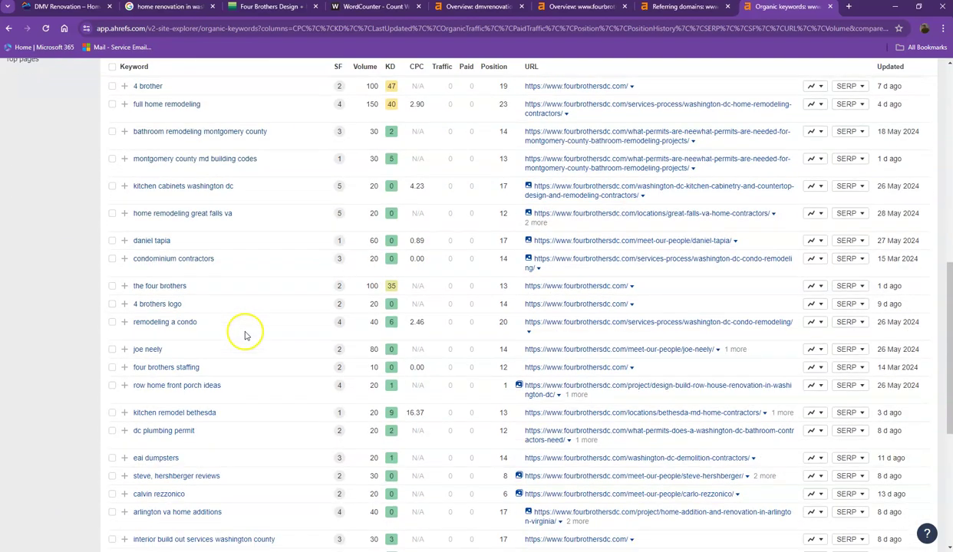
{"action": "scroll", "coordinate": [246, 394], "scroll_direction": "down", "scroll_amount": 3}
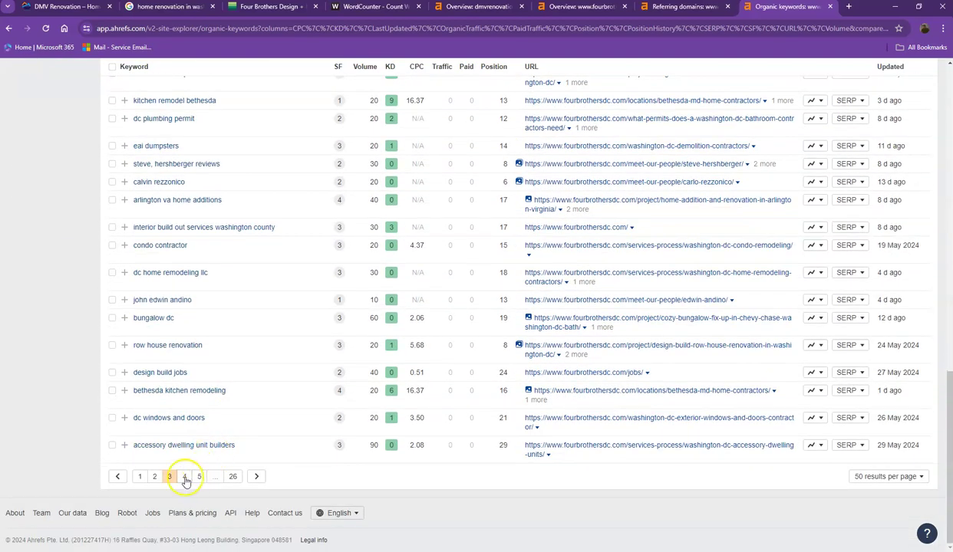
{"action": "left_click", "coordinate": [185, 478]}
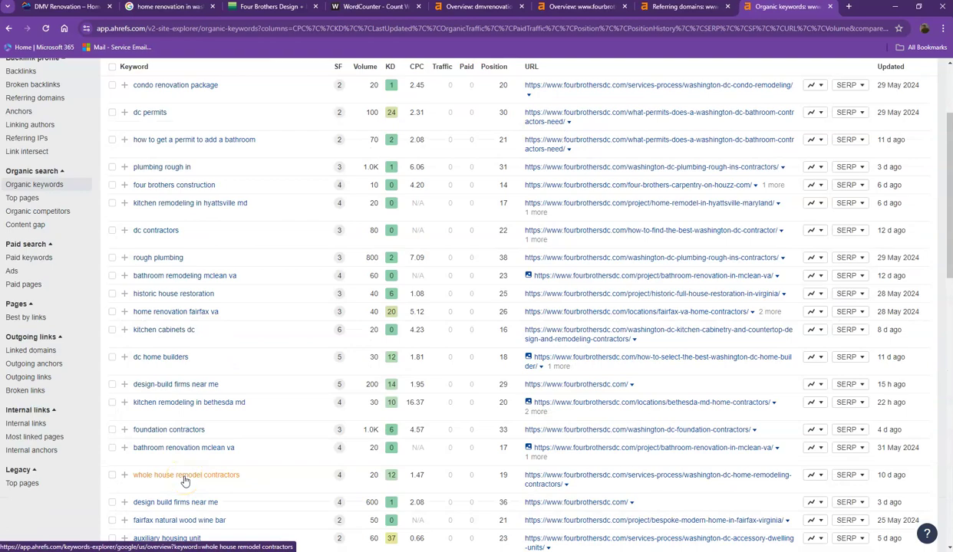
{"action": "scroll", "coordinate": [283, 425], "scroll_direction": "down", "scroll_amount": 11}
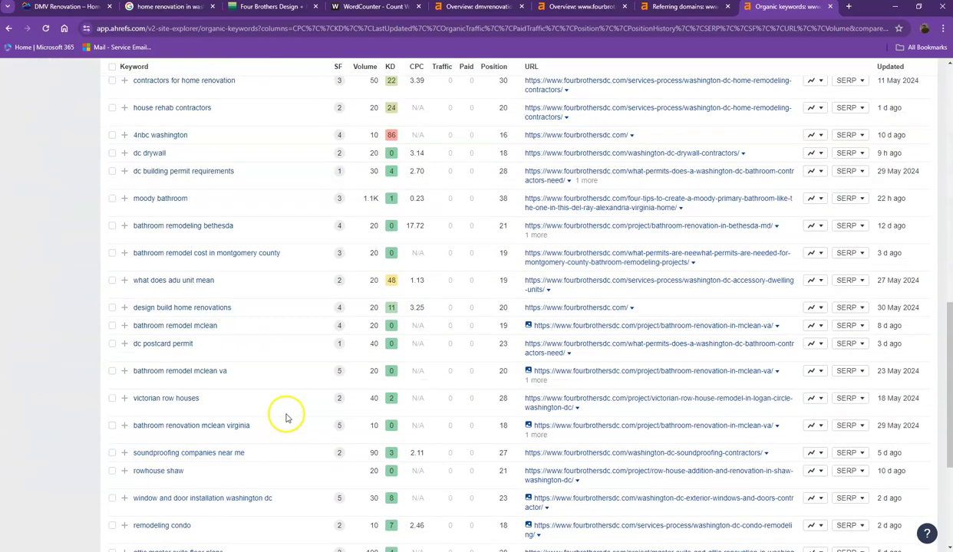
{"action": "scroll", "coordinate": [286, 418], "scroll_direction": "down", "scroll_amount": 4}
{"action": "left_click", "coordinate": [728, 7]}
{"action": "left_click", "coordinate": [727, 7]}
Check the file name of the Kitchen Renovation image on the DMV Renovation home page without saving the image
{"action": "left_click", "coordinate": [82, 9]}
{"action": "scroll", "coordinate": [272, 295], "scroll_direction": "down", "scroll_amount": 5}
{"action": "scroll", "coordinate": [278, 307], "scroll_direction": "down", "scroll_amount": 4}
{"action": "right_click", "coordinate": [322, 281]}
{"action": "left_click", "coordinate": [384, 322]}
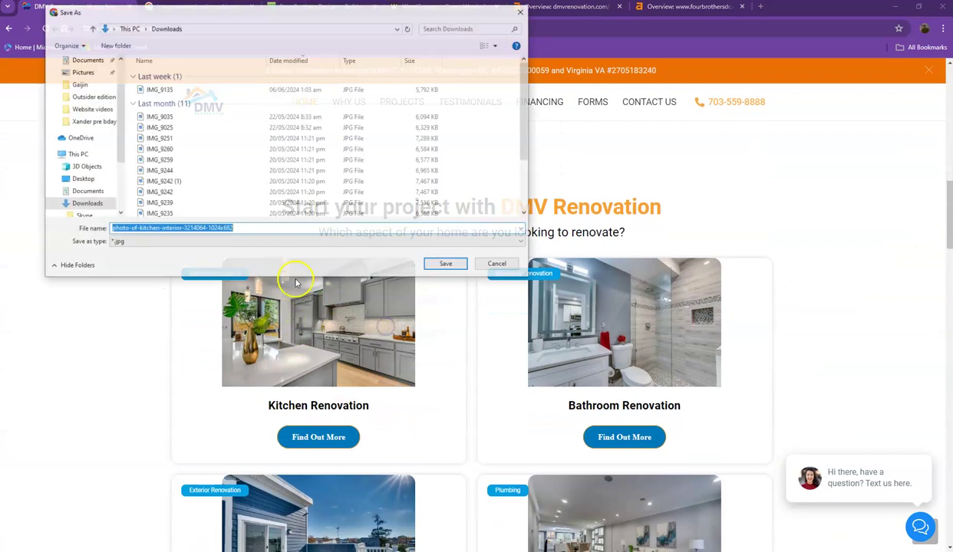
{"action": "left_click", "coordinate": [253, 229]}
{"action": "left_click_drag", "start_coordinate": [253, 229], "coordinate": [95, 228]}
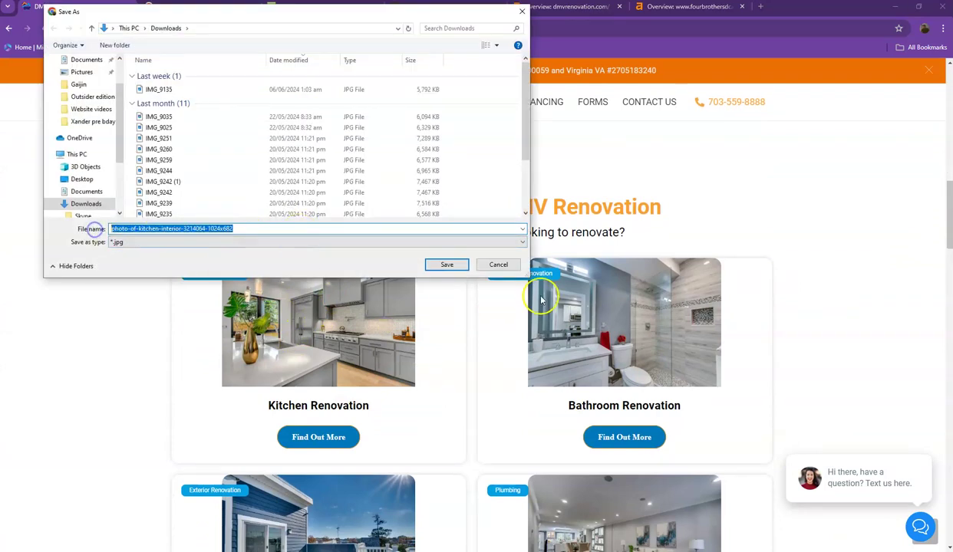
{"action": "left_click", "coordinate": [499, 265]}
Check the Bathroom Renovation image's file name in the save dialog and cancel the save
{"action": "right_click", "coordinate": [599, 302]}
{"action": "left_click", "coordinate": [620, 323]}
{"action": "left_click", "coordinate": [271, 230]}
{"action": "left_click_drag", "start_coordinate": [270, 229], "coordinate": [116, 229]}
{"action": "left_click", "coordinate": [497, 264]}
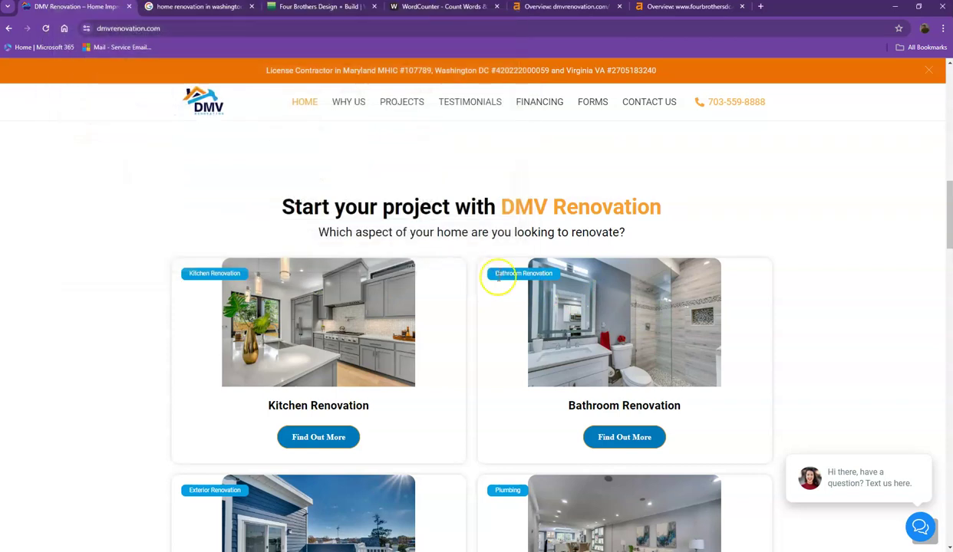
Check the file name of another service image further down the DMV Renovation home page, without saving it
{"action": "scroll", "coordinate": [481, 300], "scroll_direction": "down", "scroll_amount": 3}
{"action": "right_click", "coordinate": [346, 313]}
{"action": "left_click", "coordinate": [396, 335]}
{"action": "left_click_drag", "start_coordinate": [321, 228], "coordinate": [107, 234]}
{"action": "left_click", "coordinate": [508, 265]}
{"action": "scroll", "coordinate": [508, 292], "scroll_direction": "down", "scroll_amount": 7}
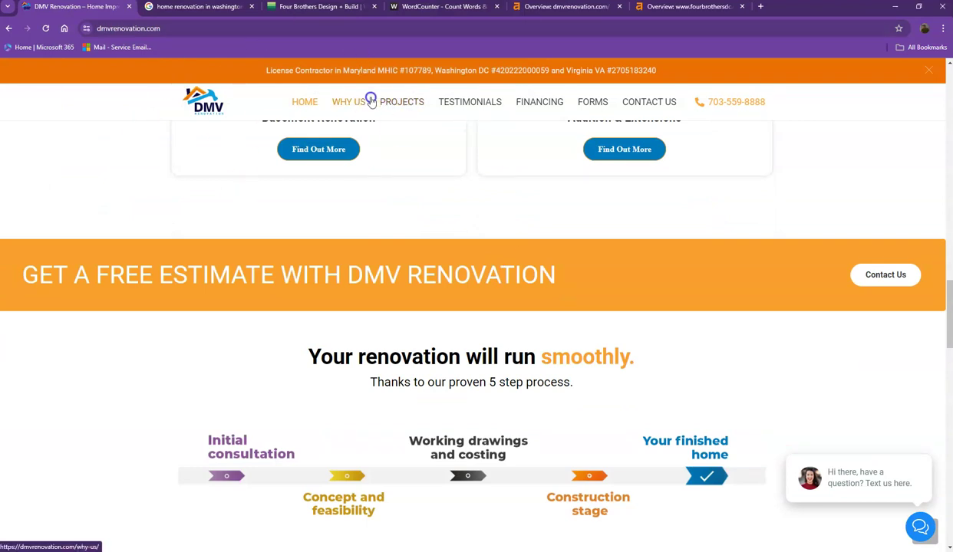
Check the total word and character count of the DMV Renovation home page text in WordCounter
{"action": "left_click", "coordinate": [437, 6]}
{"action": "scroll", "coordinate": [182, 139], "scroll_direction": "up", "scroll_amount": 3}
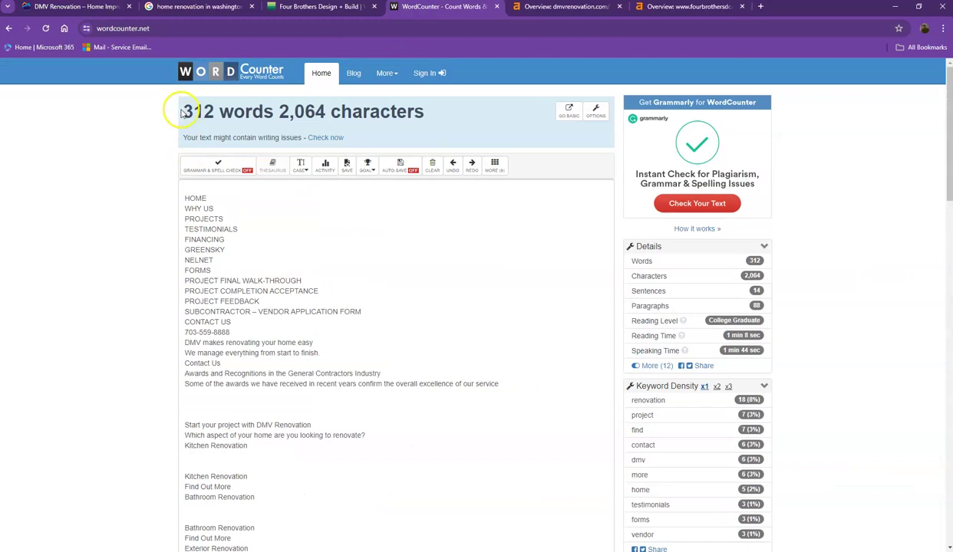
{"action": "left_click_drag", "start_coordinate": [424, 111], "coordinate": [187, 111]}
{"action": "left_click", "coordinate": [165, 111]}
Re-examine the Google results for "home renovation in washington dc", comparing the organic listings with the local business listings
{"action": "left_click", "coordinate": [212, 9]}
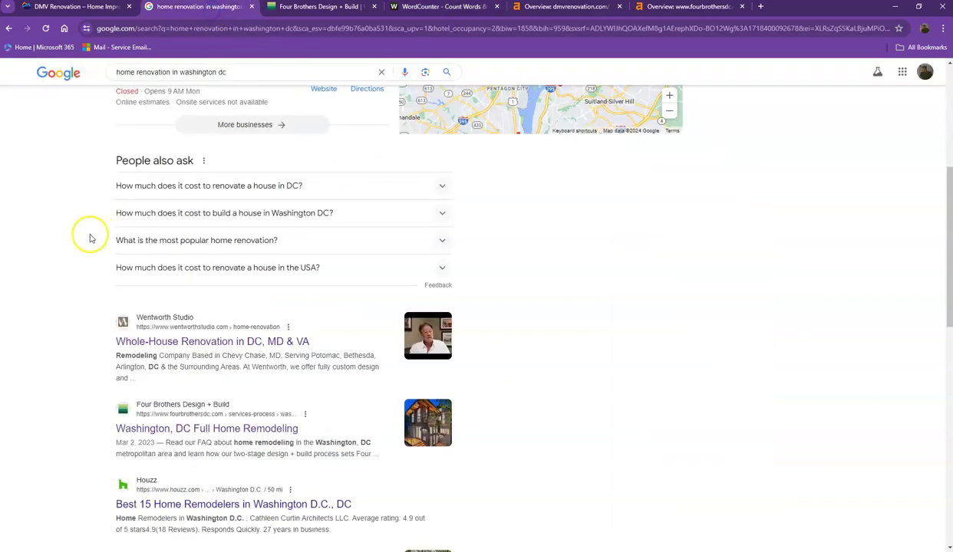
{"action": "scroll", "coordinate": [87, 232], "scroll_direction": "down", "scroll_amount": 5}
{"action": "triple_click", "coordinate": [186, 248]}
{"action": "left_click_drag", "start_coordinate": [187, 248], "coordinate": [307, 313]}
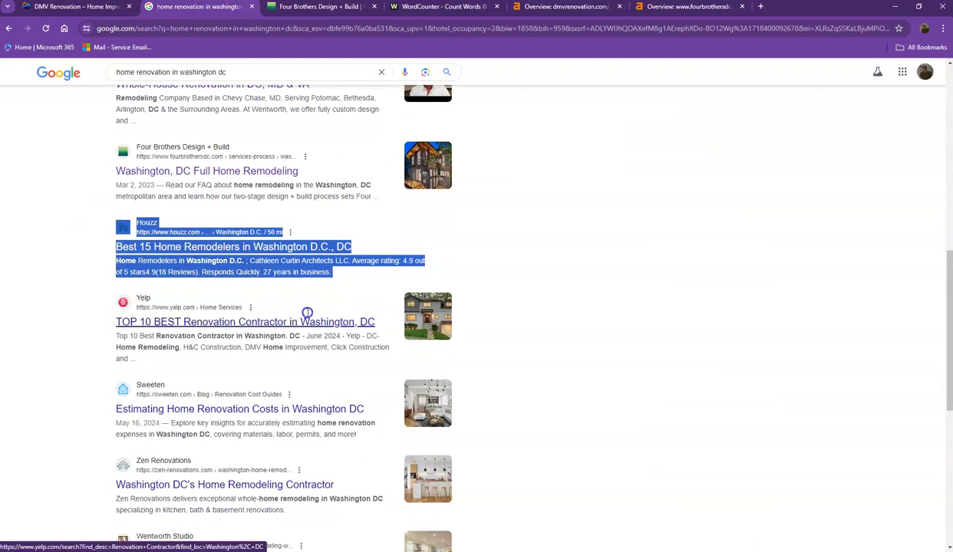
{"action": "left_click", "coordinate": [47, 209]}
{"action": "scroll", "coordinate": [65, 253], "scroll_direction": "up", "scroll_amount": 1}
{"action": "scroll", "coordinate": [65, 253], "scroll_direction": "up", "scroll_amount": 5}
{"action": "scroll", "coordinate": [65, 253], "scroll_direction": "up", "scroll_amount": 5}
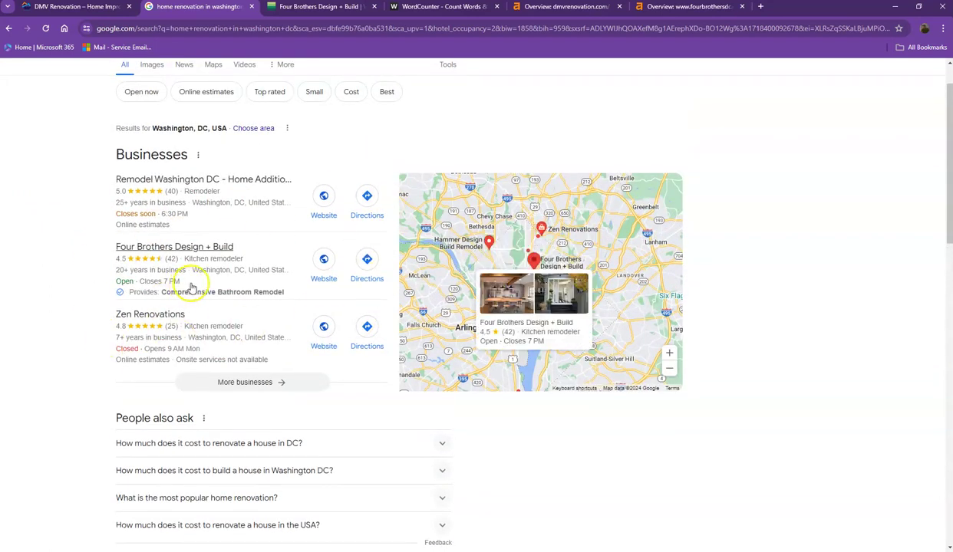
Look over the whole DMV Renovation home page, from the header image through the services and team sections to the footer
{"action": "left_click", "coordinate": [80, 7]}
{"action": "scroll", "coordinate": [113, 216], "scroll_direction": "up", "scroll_amount": 15}
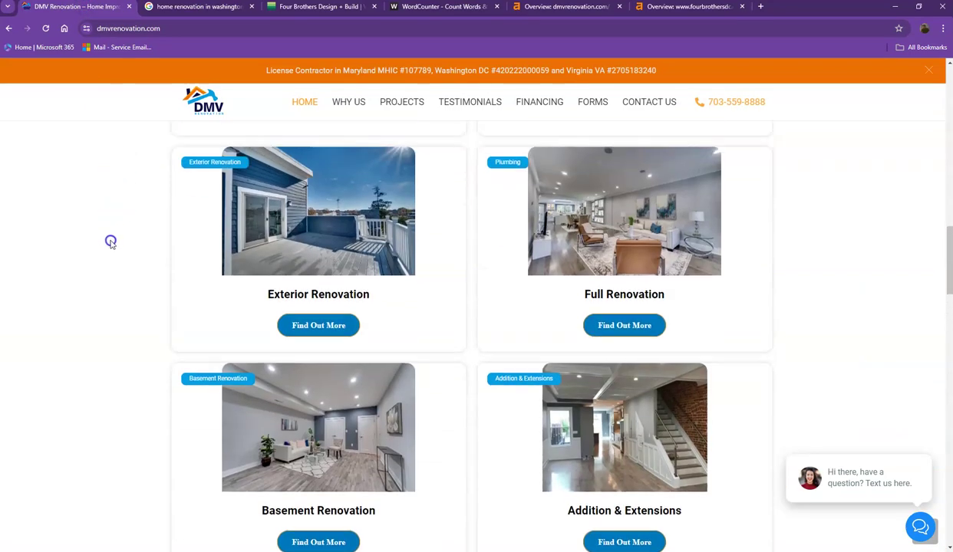
{"action": "scroll", "coordinate": [111, 248], "scroll_direction": "up", "scroll_amount": 10}
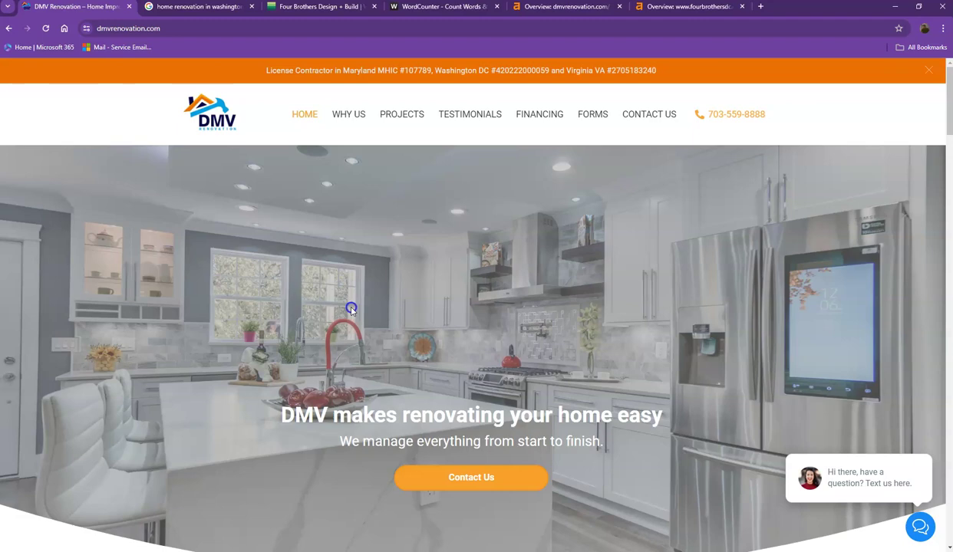
{"action": "scroll", "coordinate": [359, 369], "scroll_direction": "down", "scroll_amount": 8}
{"action": "scroll", "coordinate": [361, 367], "scroll_direction": "down", "scroll_amount": 10}
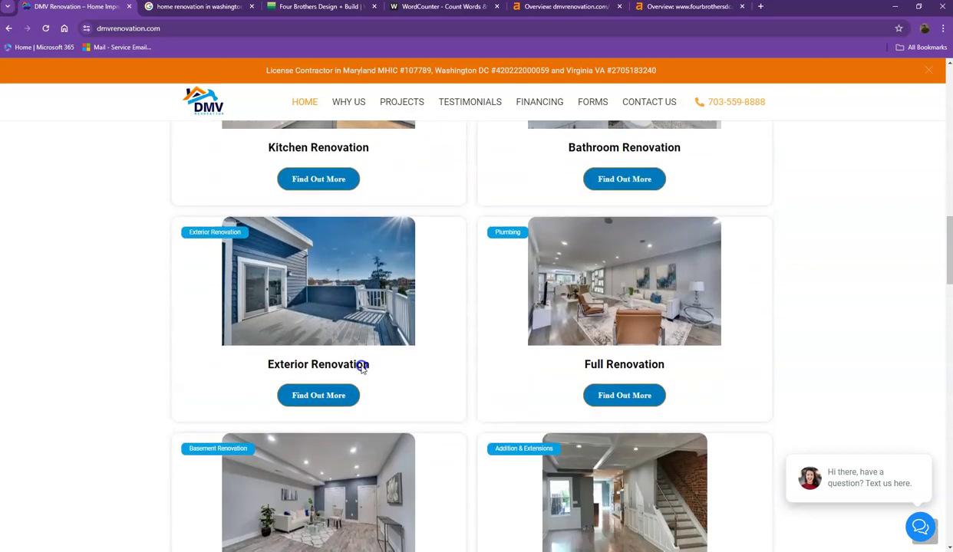
{"action": "scroll", "coordinate": [361, 367], "scroll_direction": "down", "scroll_amount": 7}
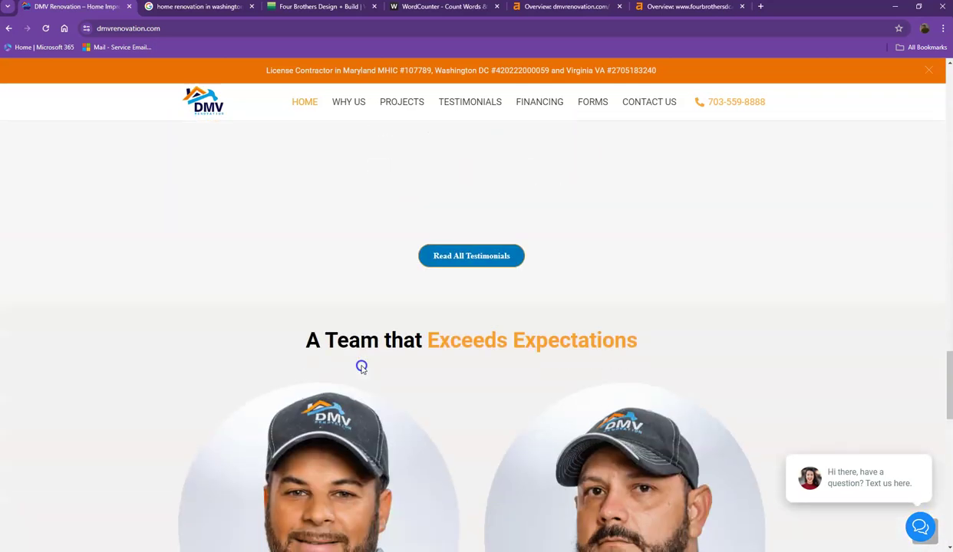
{"action": "scroll", "coordinate": [361, 367], "scroll_direction": "down", "scroll_amount": 4}
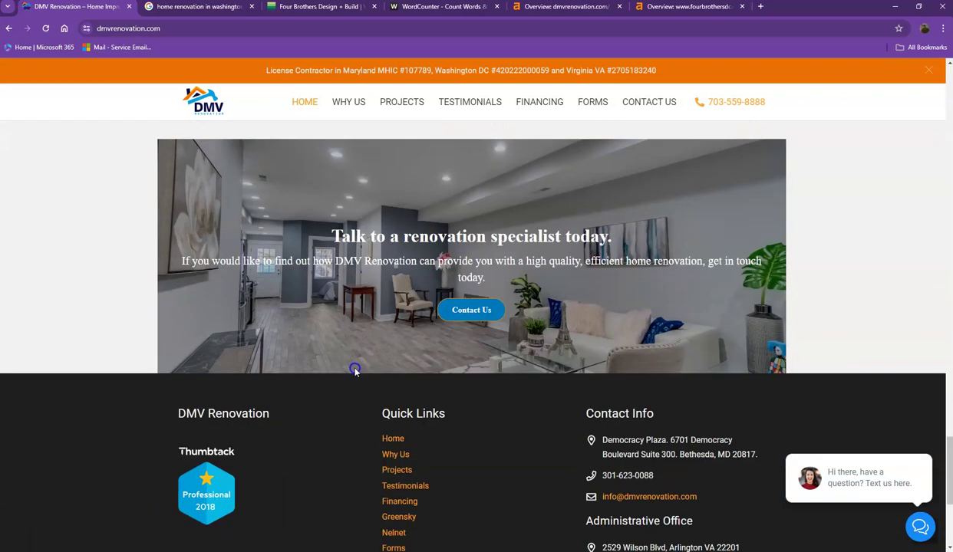